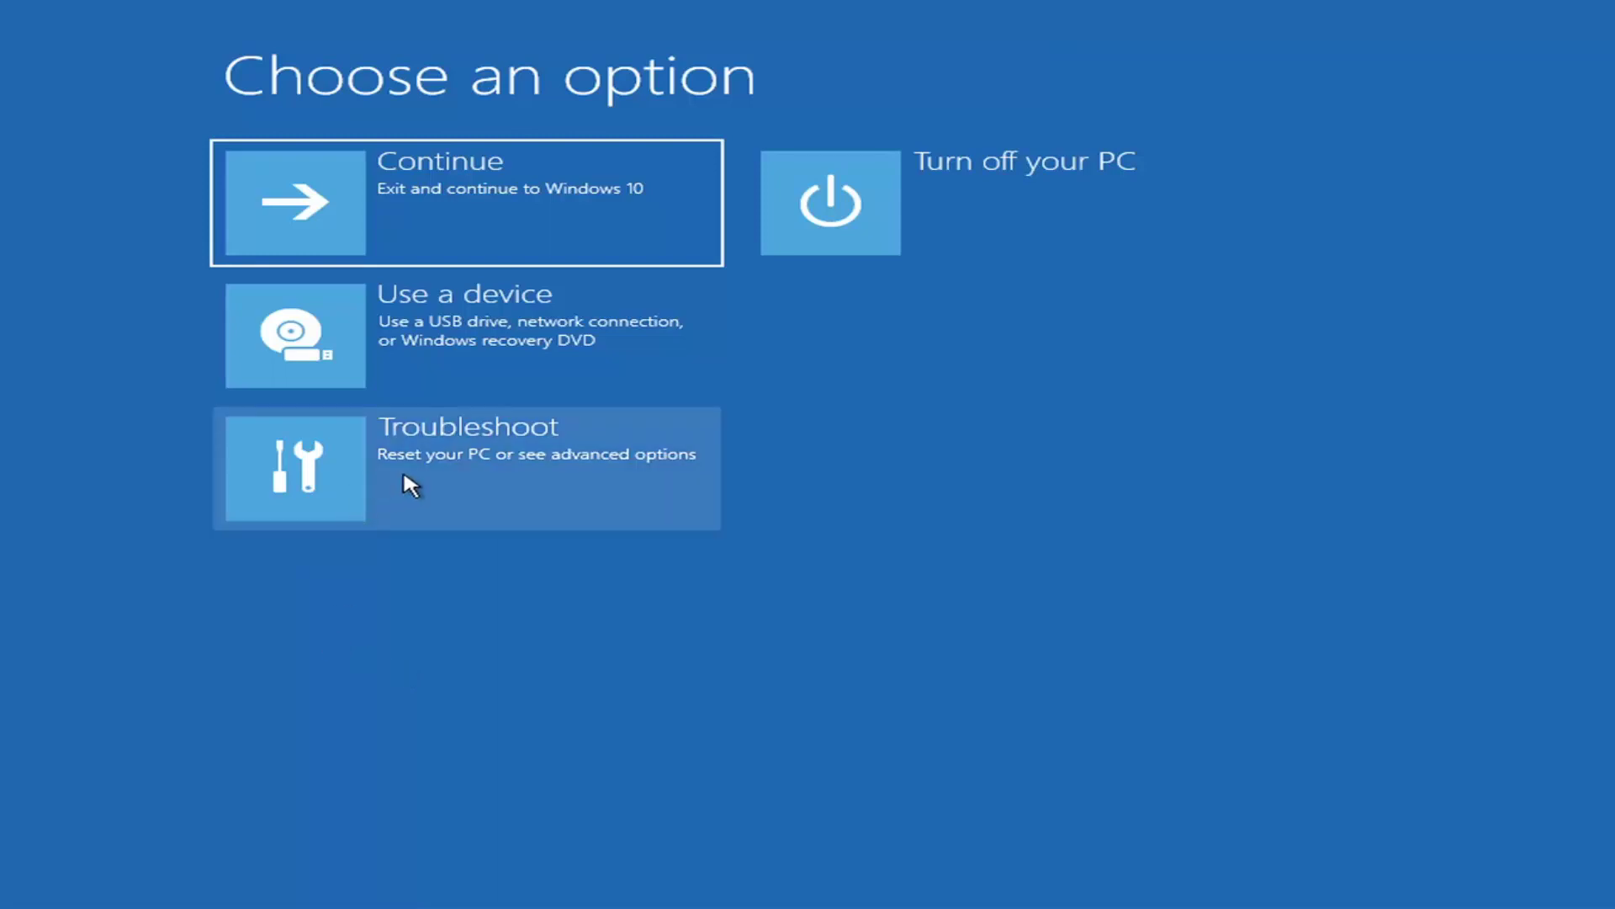
# - Run Startup Repair from the advanced troubleshooting options
pyautogui.click(617, 469)
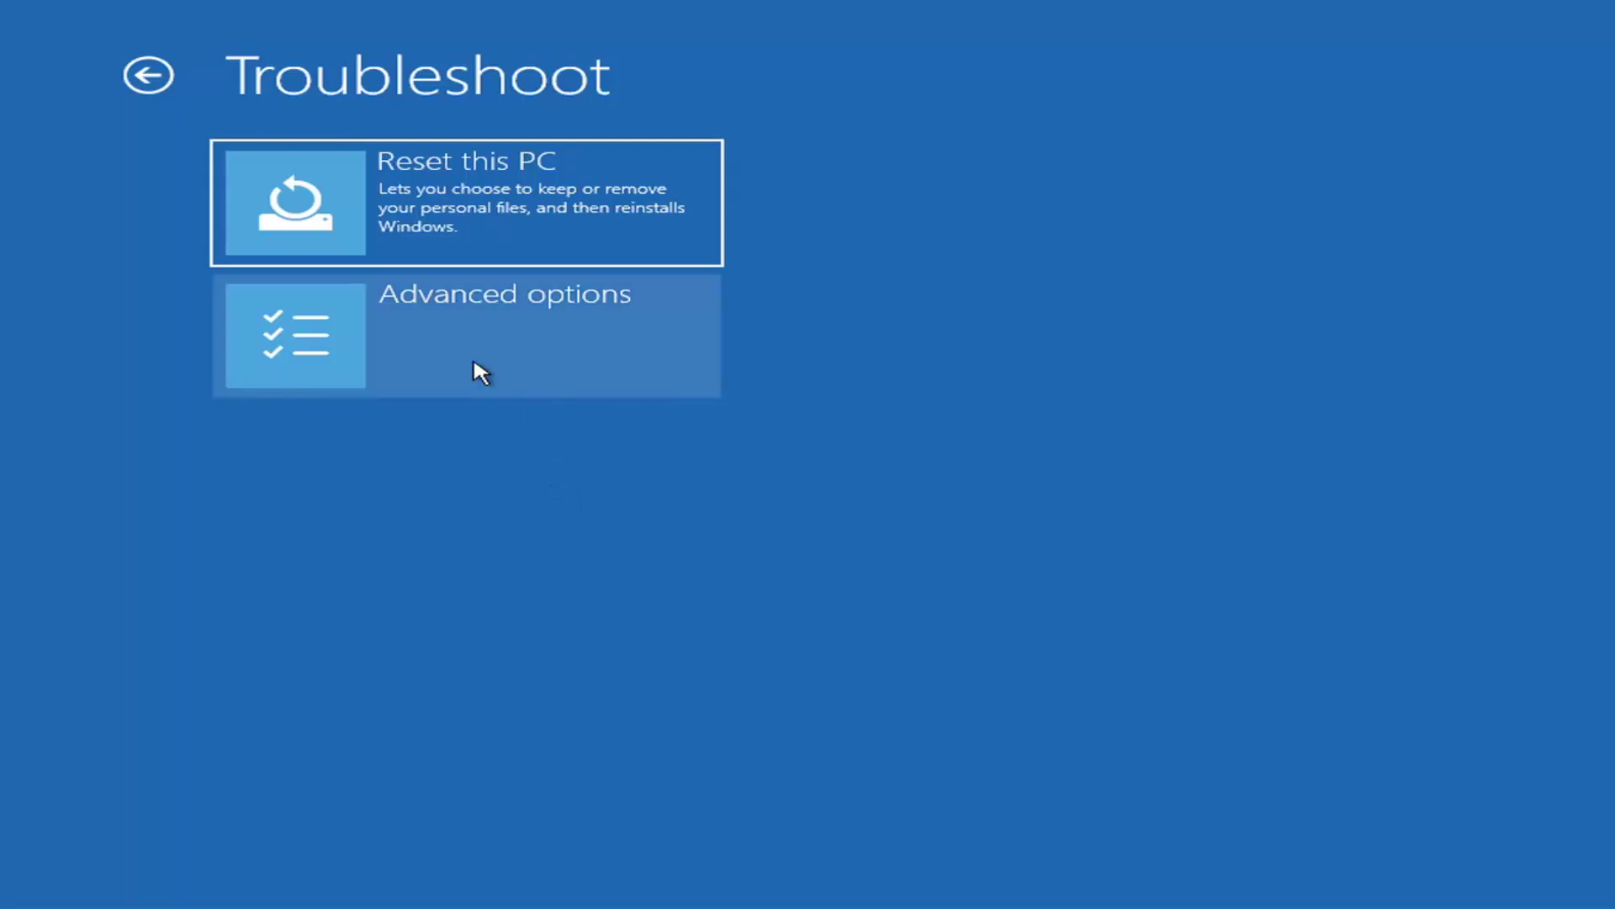
pyautogui.click(502, 334)
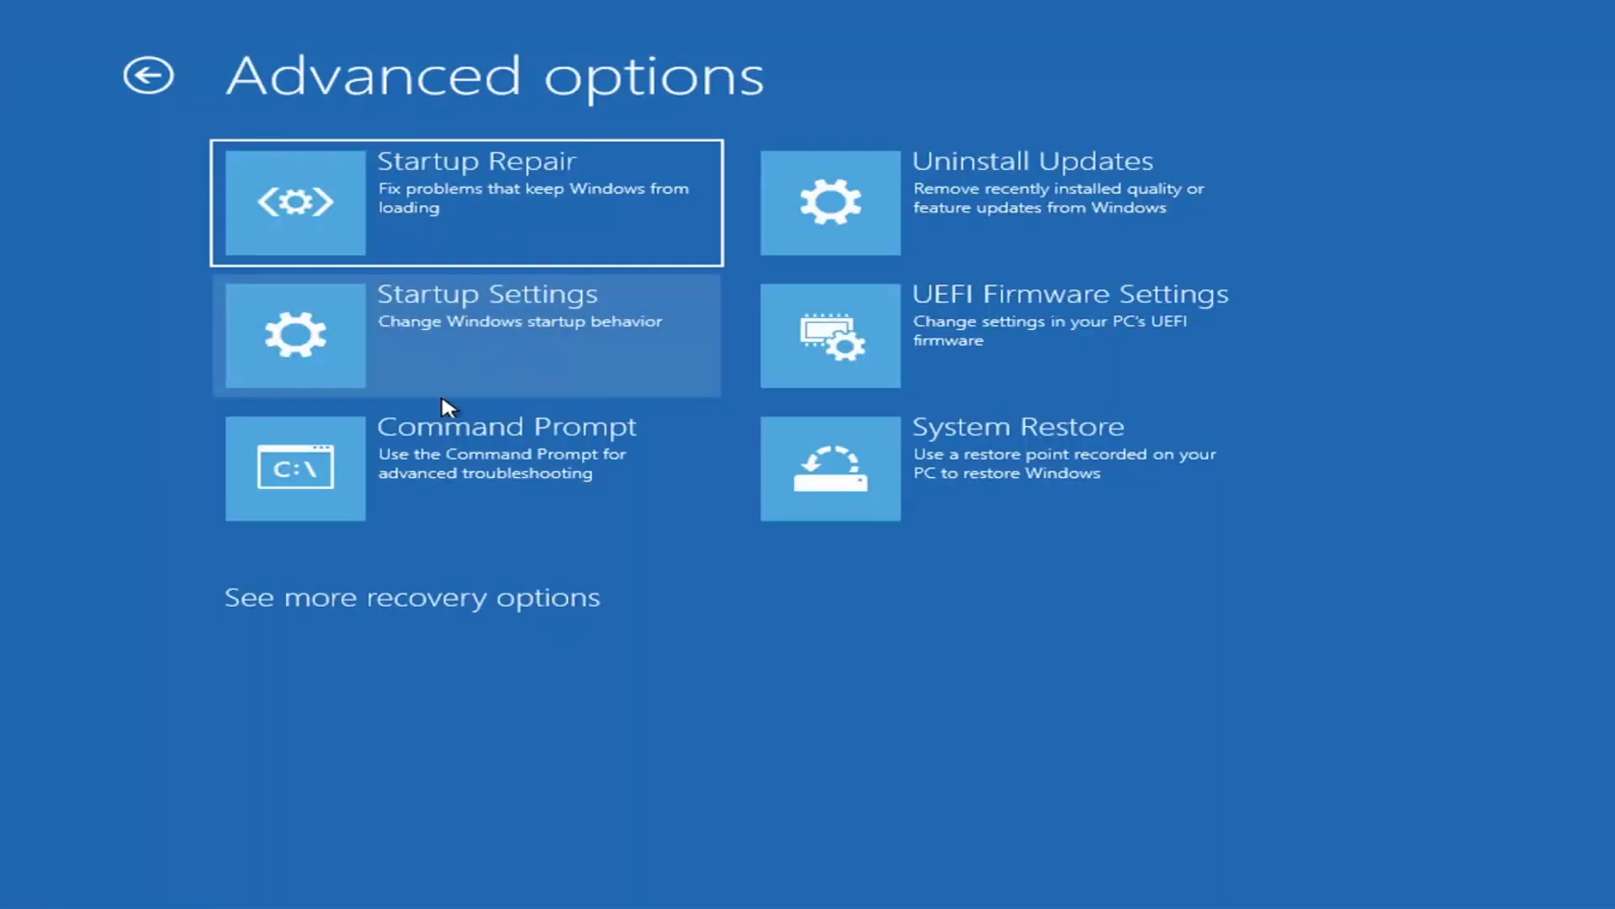
pyautogui.click(438, 217)
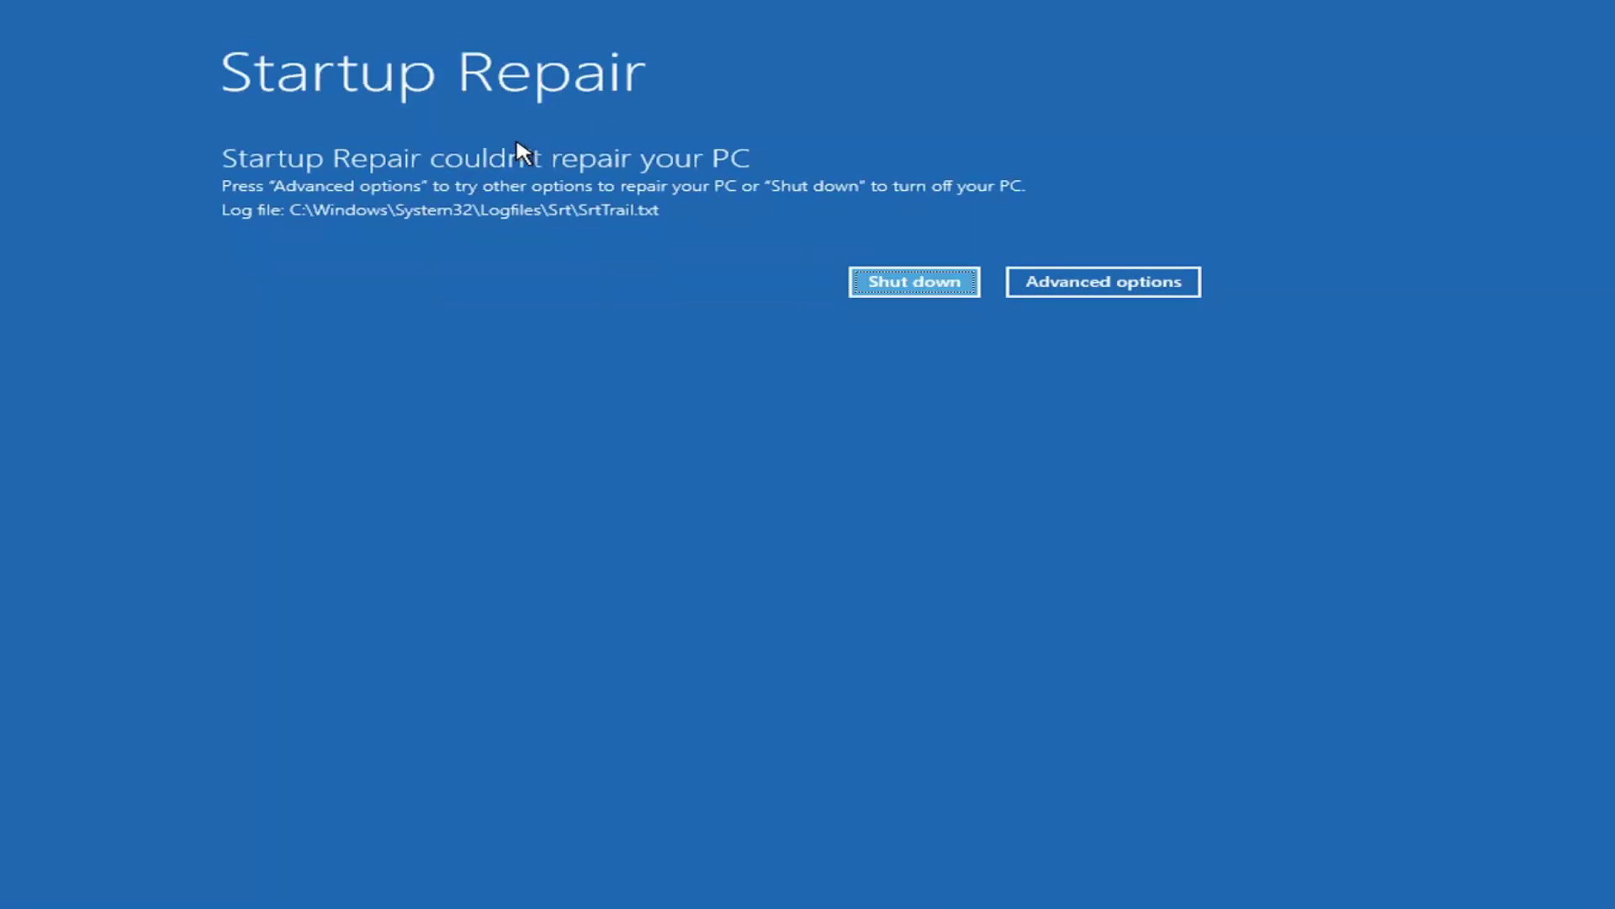
# - Return to the advanced troubleshooting options and review the Startup Settings and Uninstall Updates choices
pyautogui.click(1125, 282)
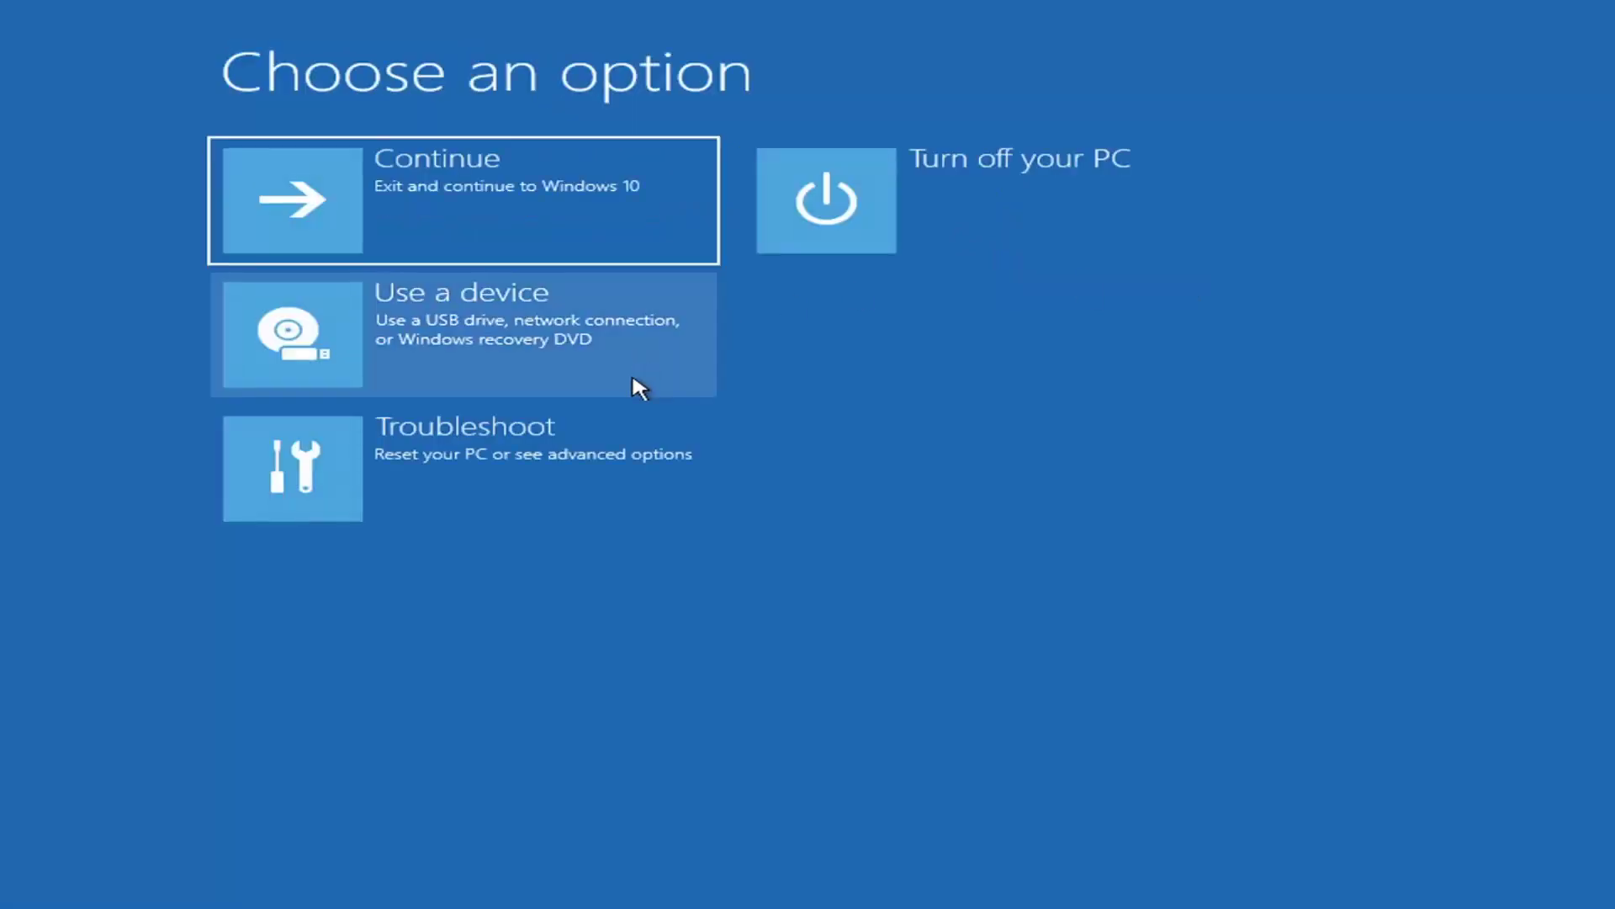
pyautogui.click(402, 477)
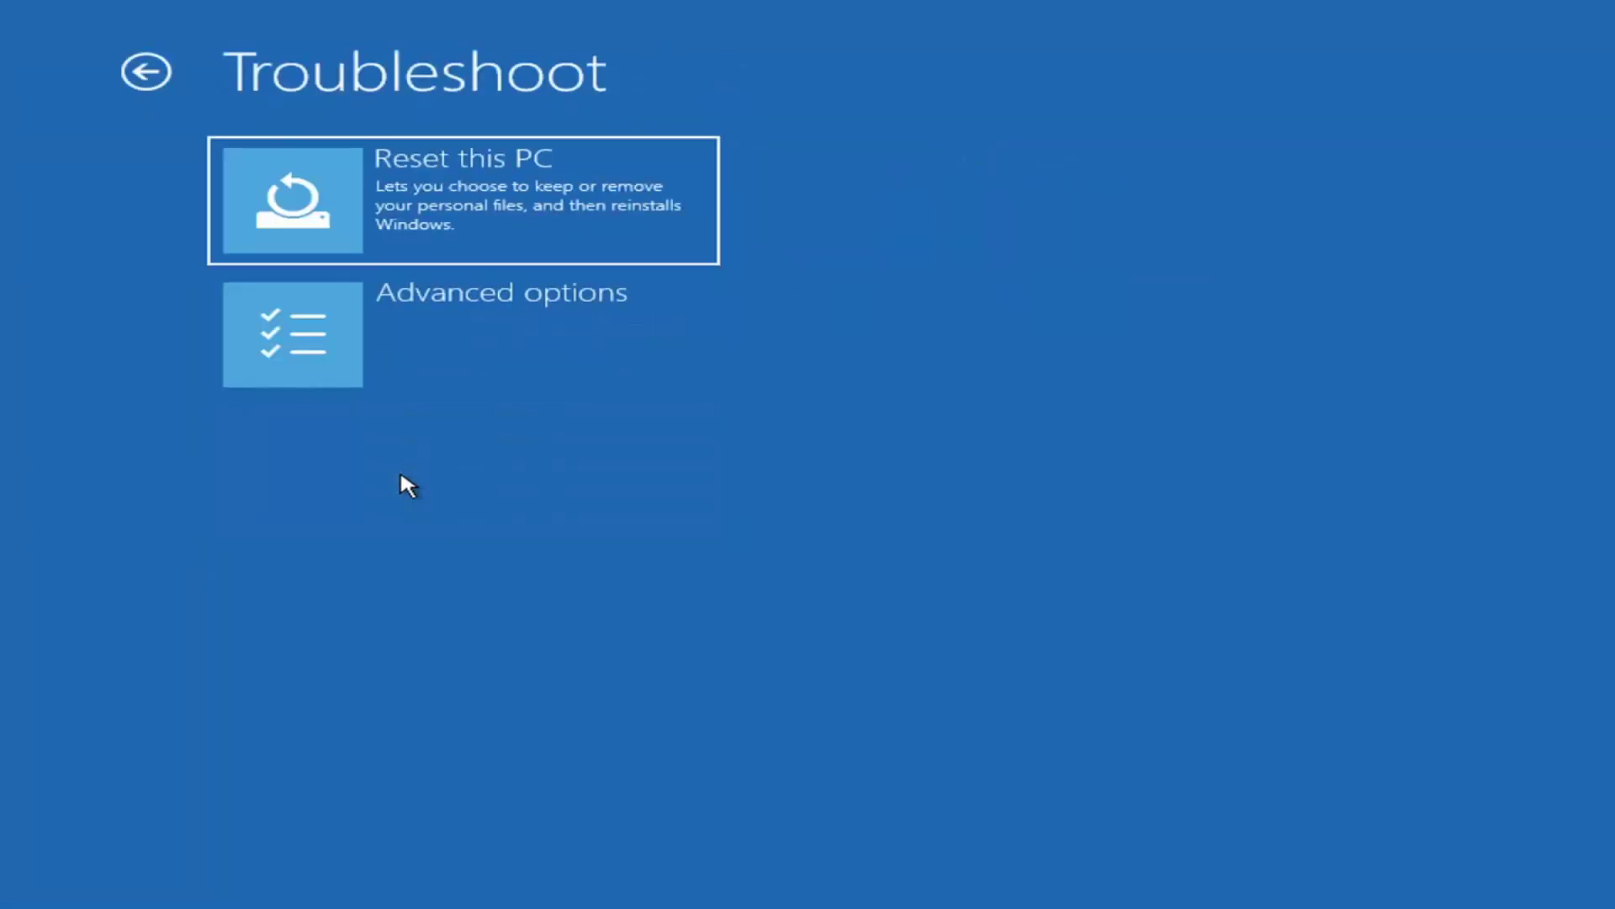
pyautogui.click(418, 342)
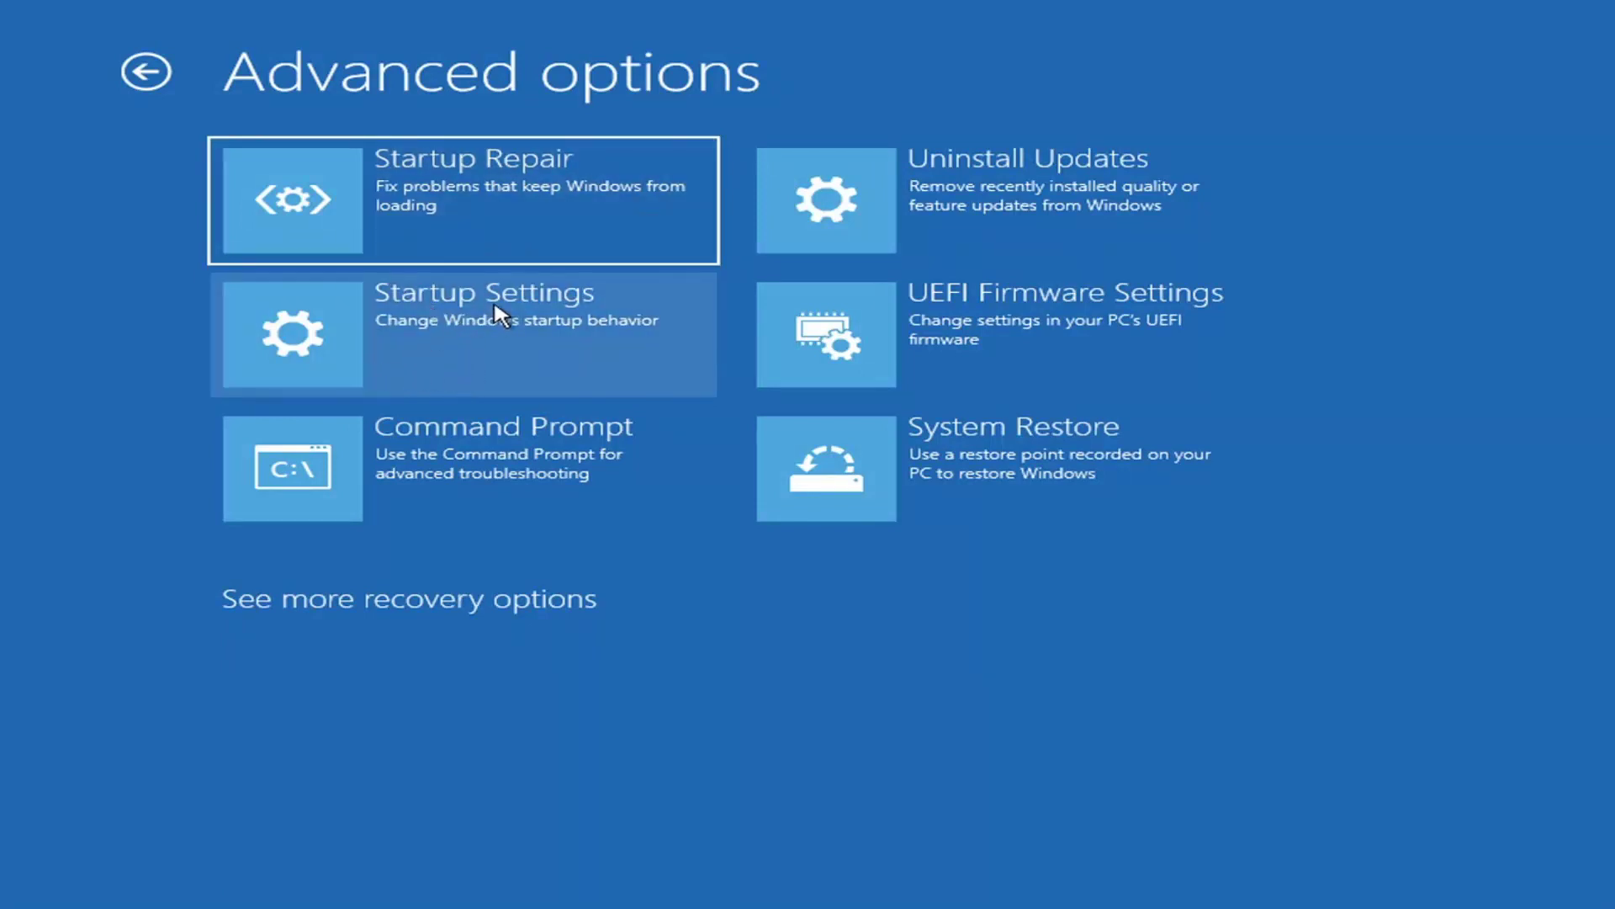
pyautogui.click(418, 336)
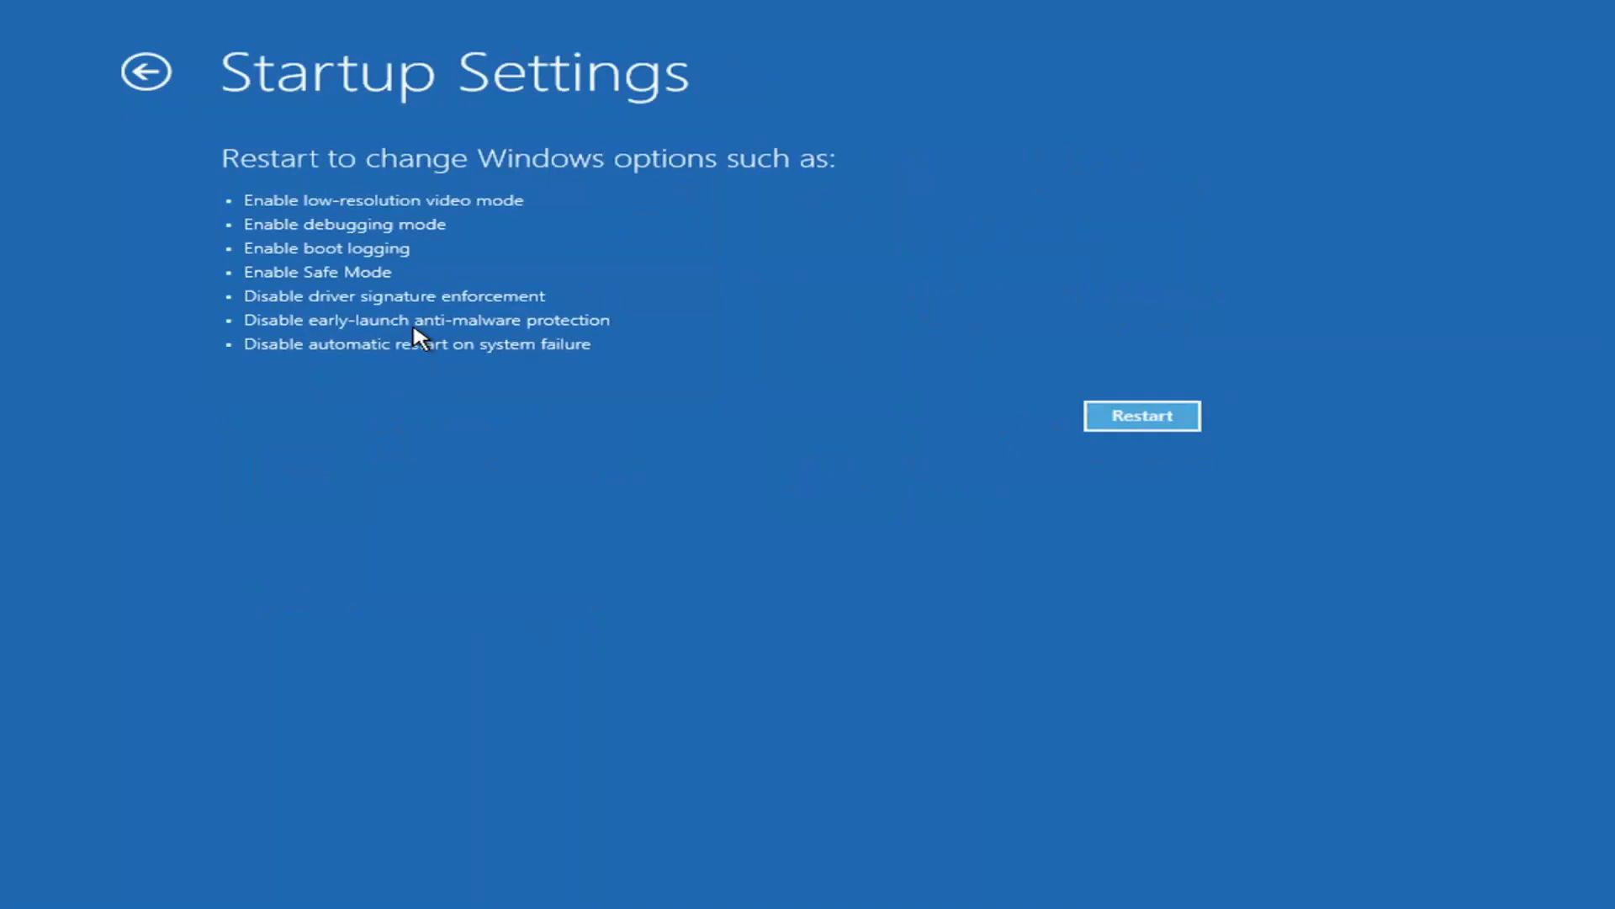
pyautogui.click(1132, 431)
pyautogui.click(135, 72)
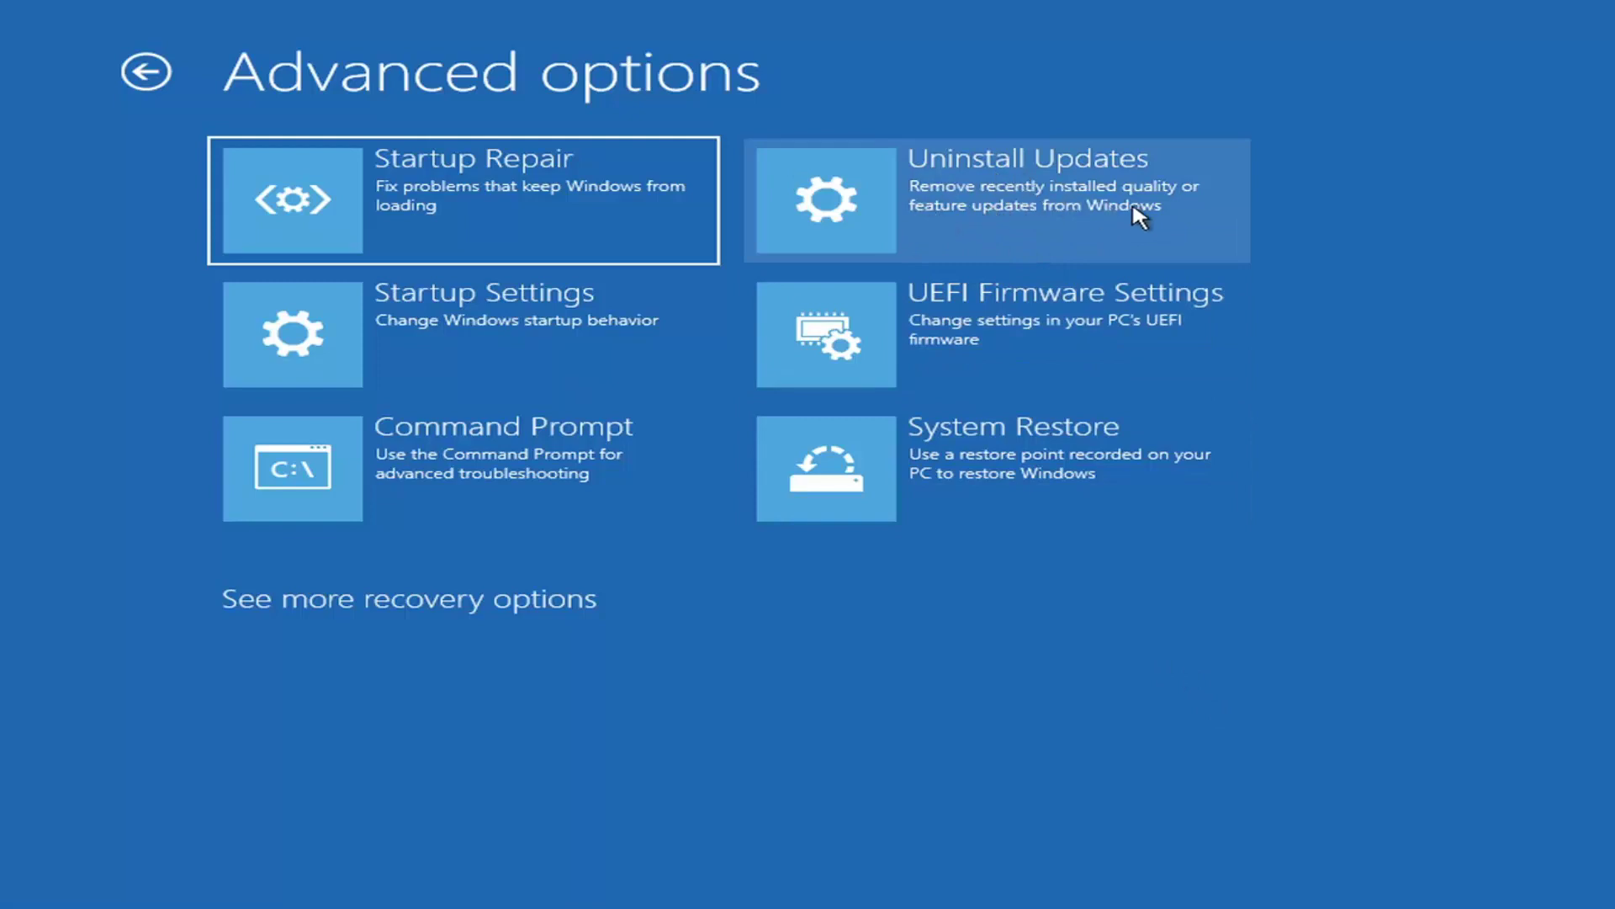
pyautogui.click(940, 198)
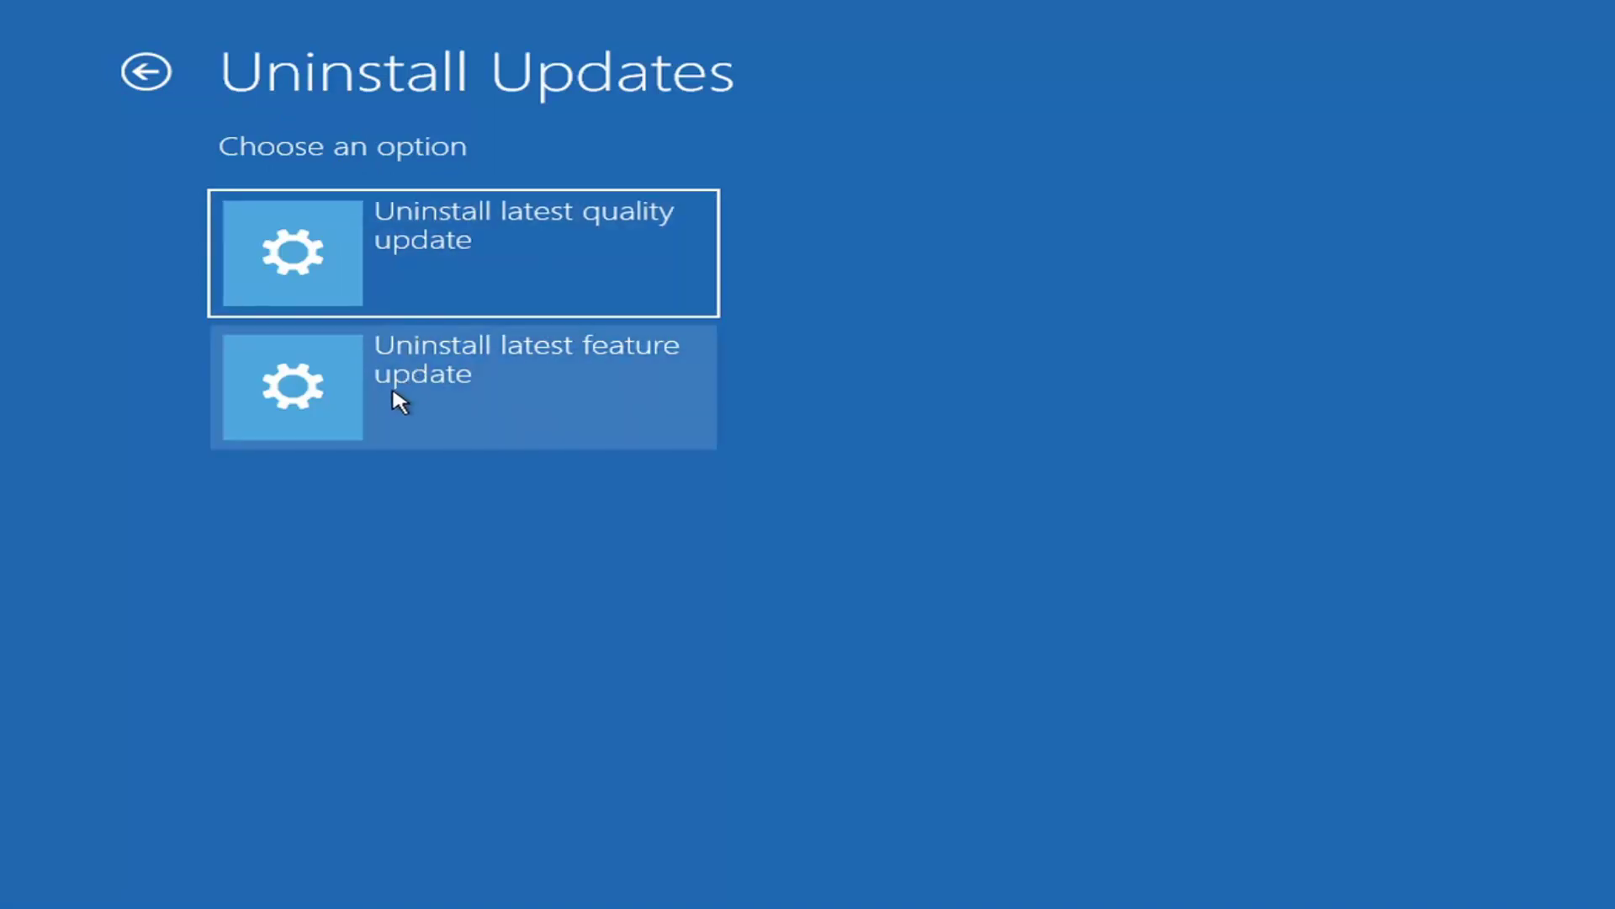
pyautogui.click(148, 72)
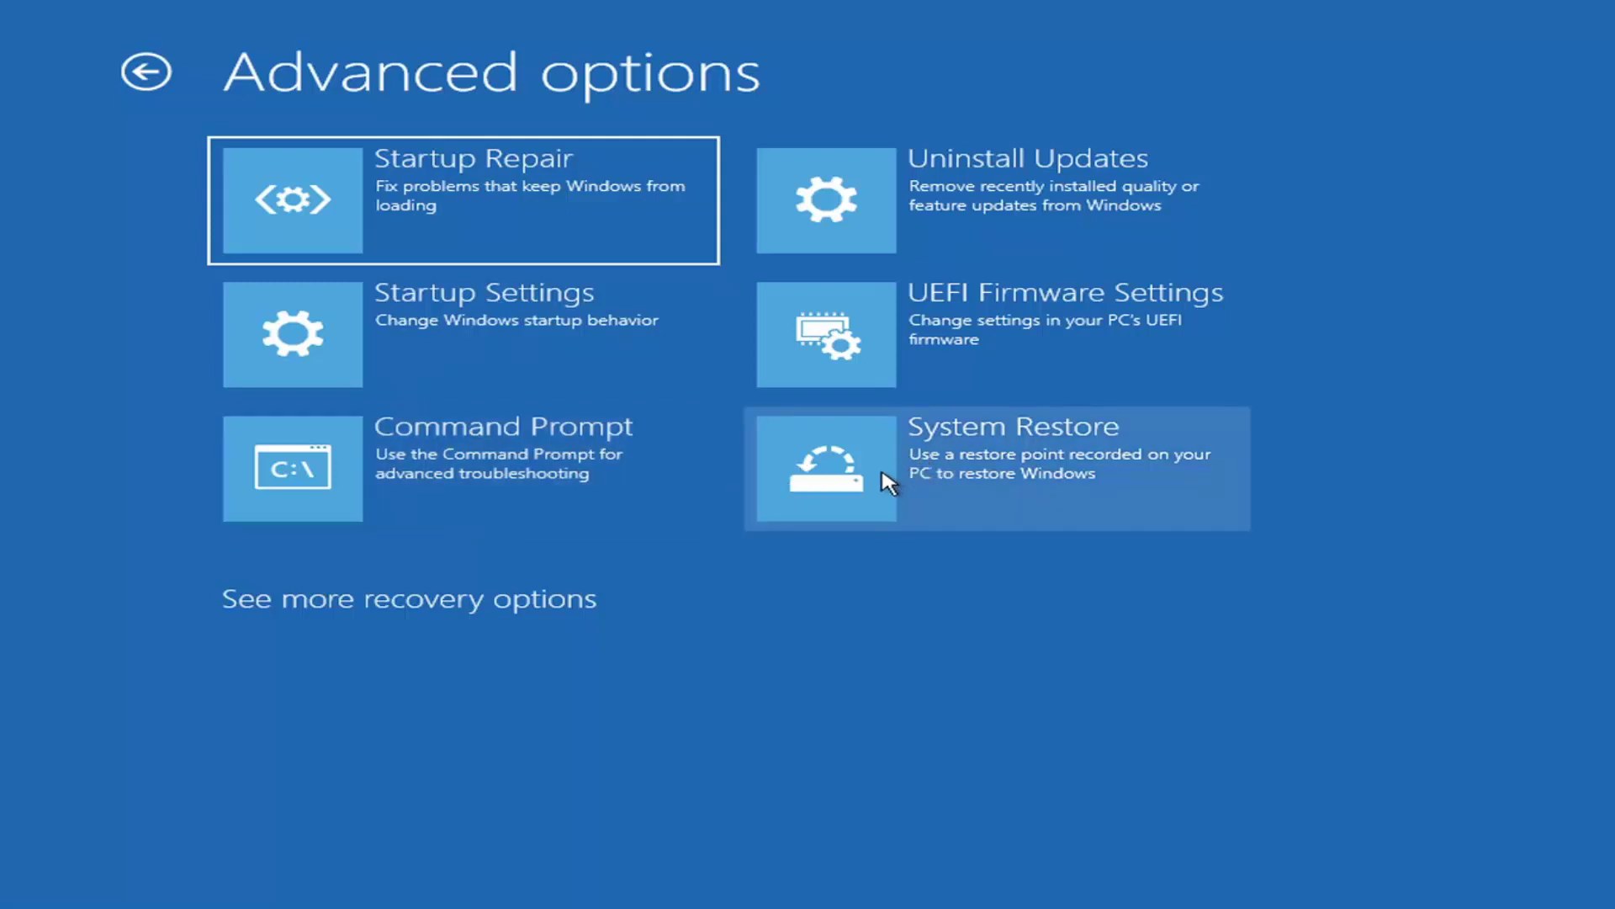
# - Restore the system to the "Before Updates" restore point of 7/9/2021 12:37:05 PM, restart the computer and close the System Restore notice
pyautogui.click(1051, 493)
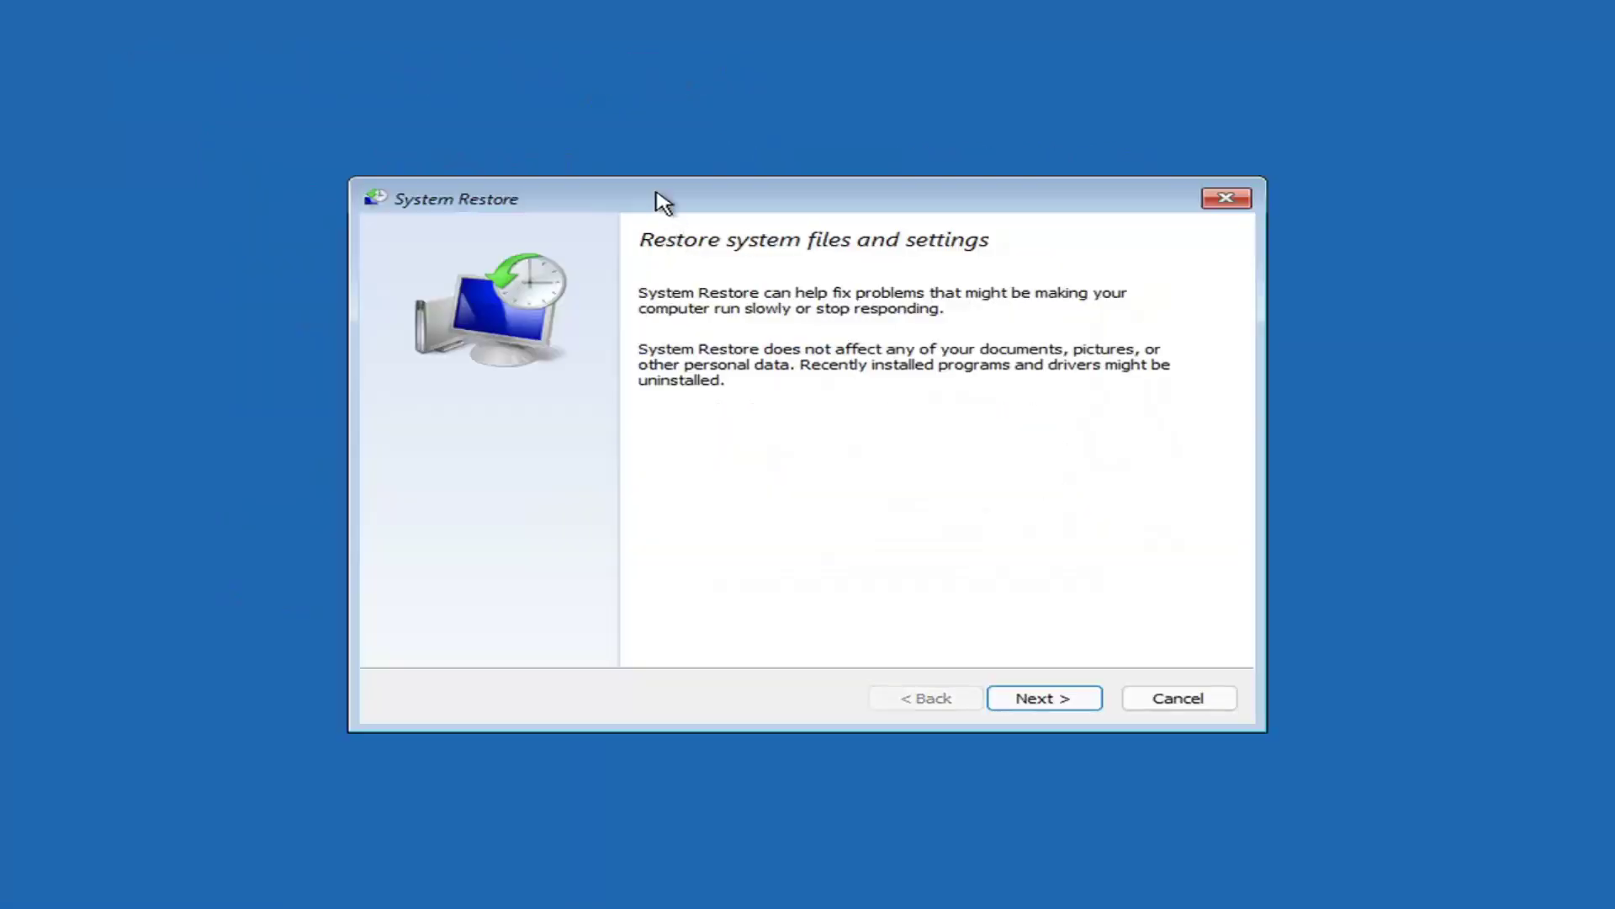
pyautogui.click(1025, 698)
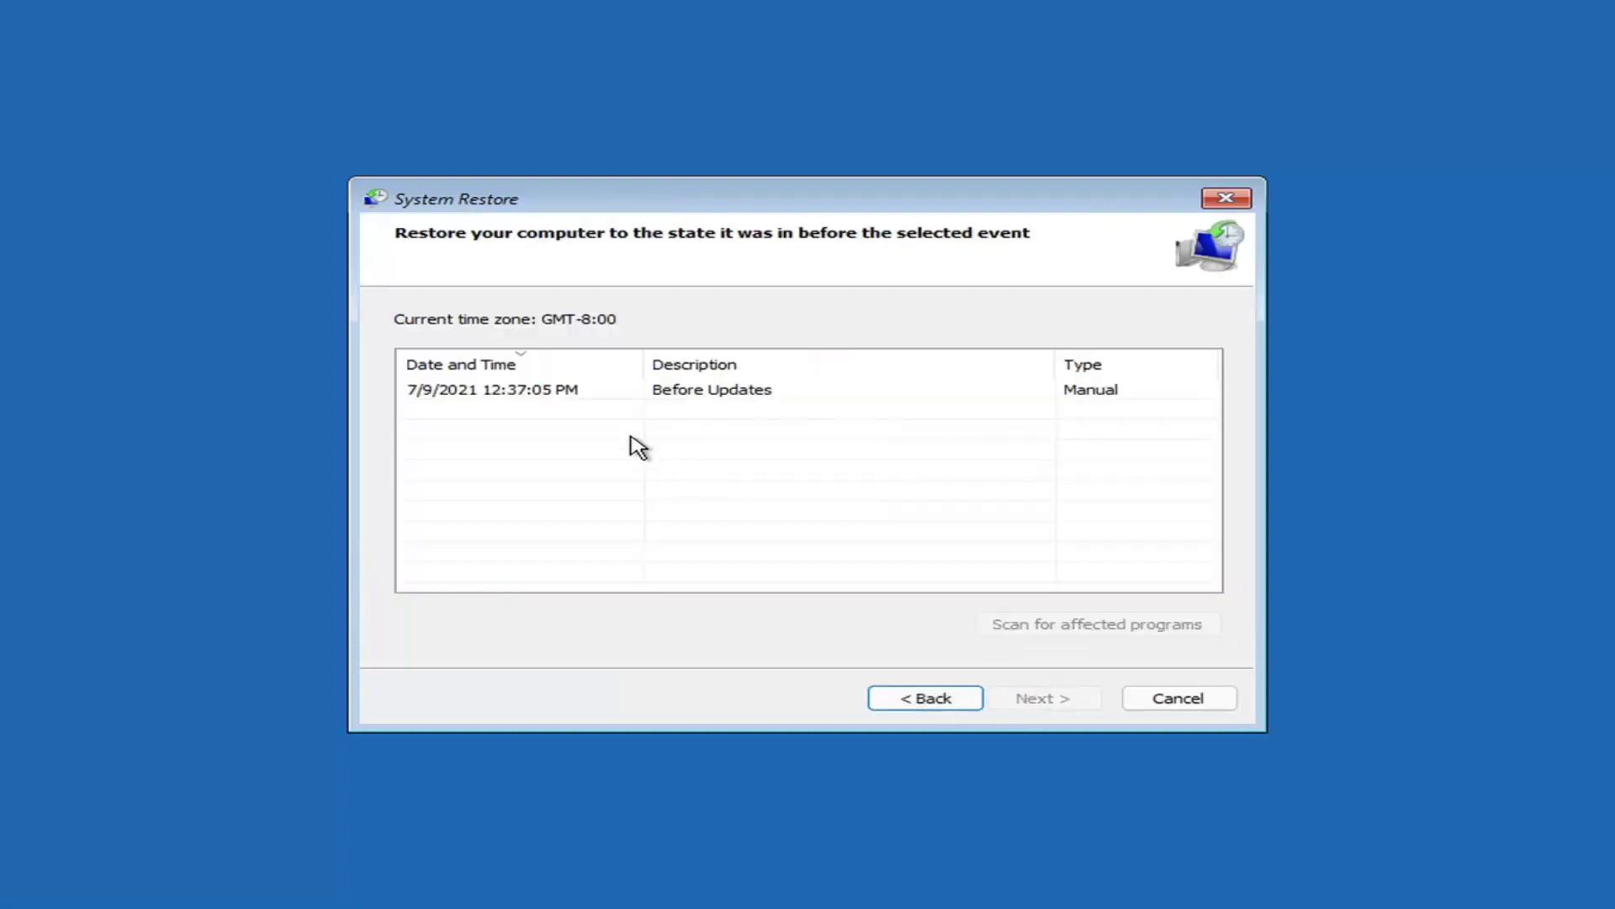
pyautogui.click(504, 402)
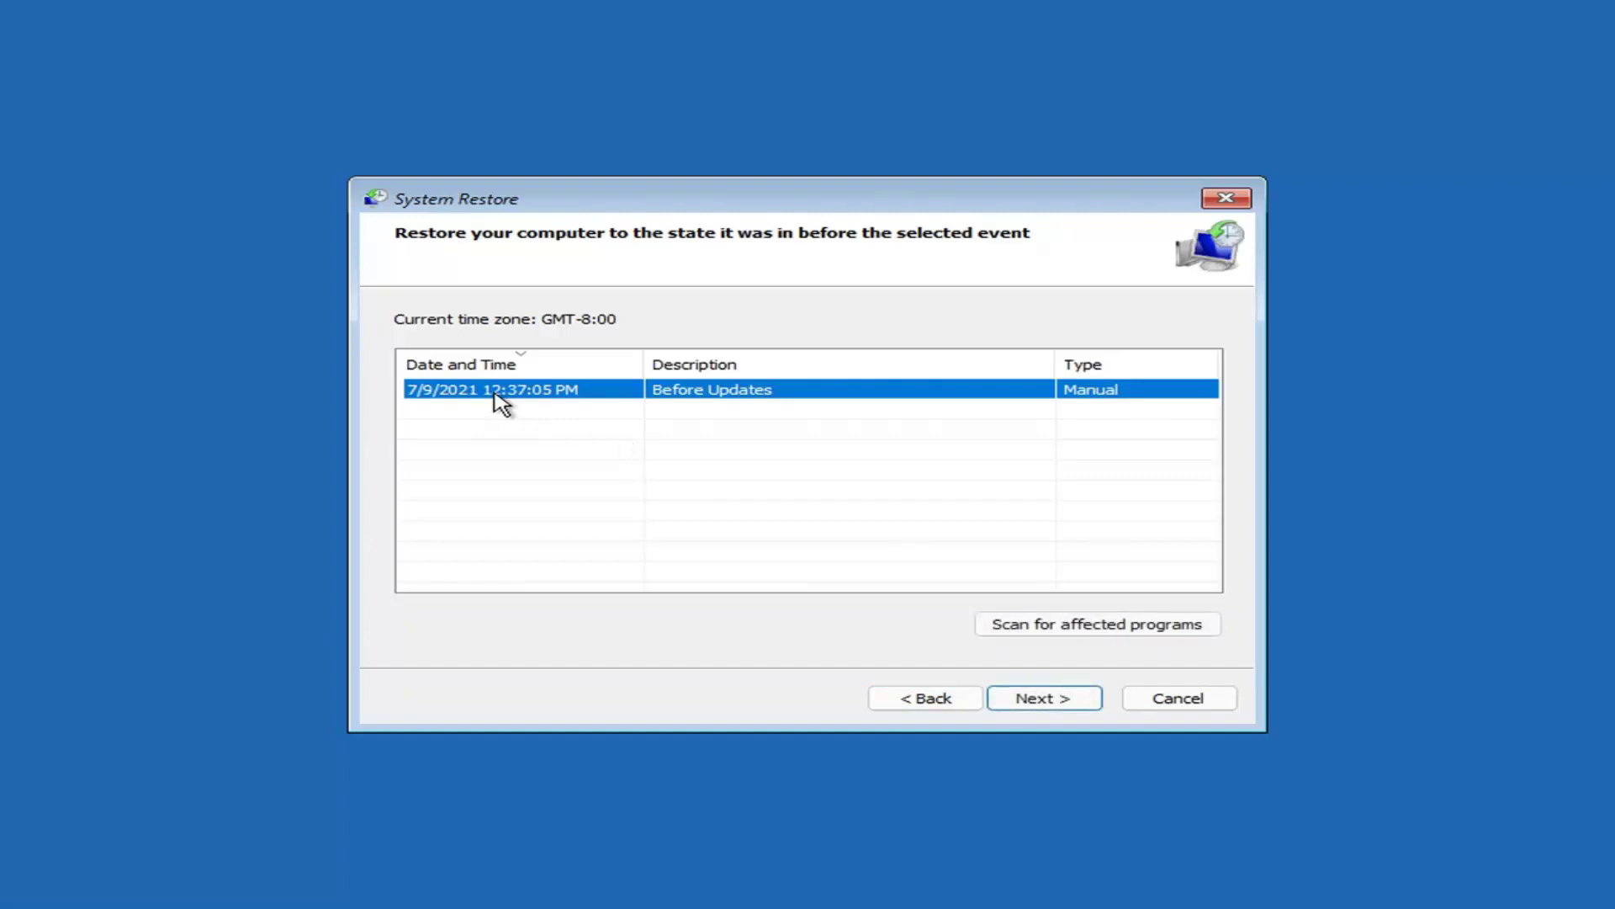
pyautogui.click(1062, 704)
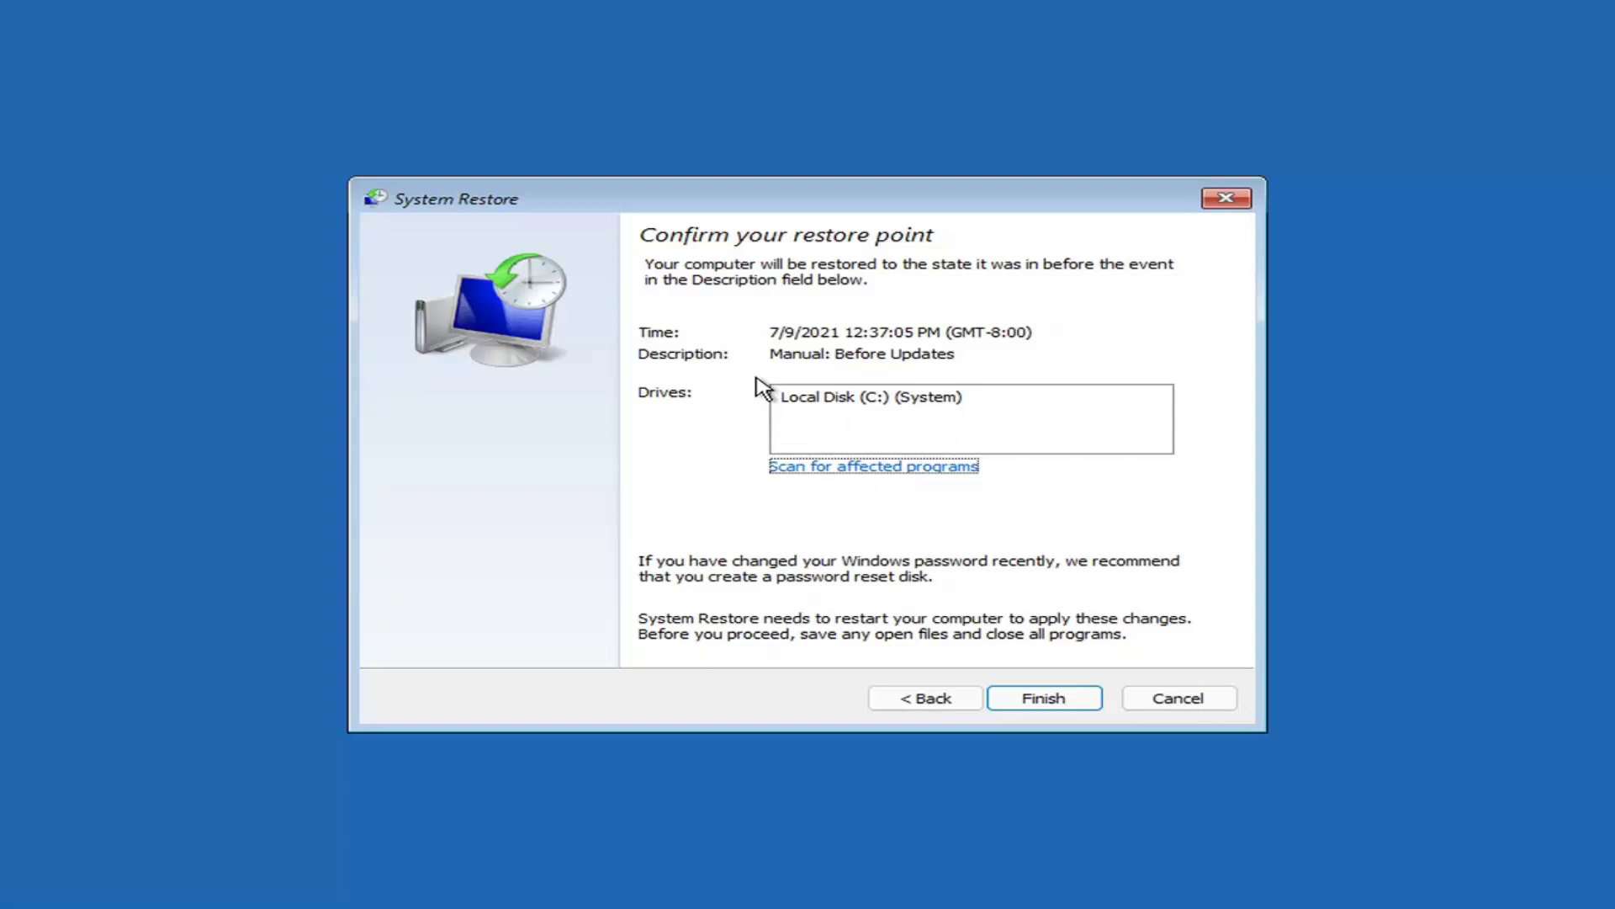
pyautogui.click(1045, 706)
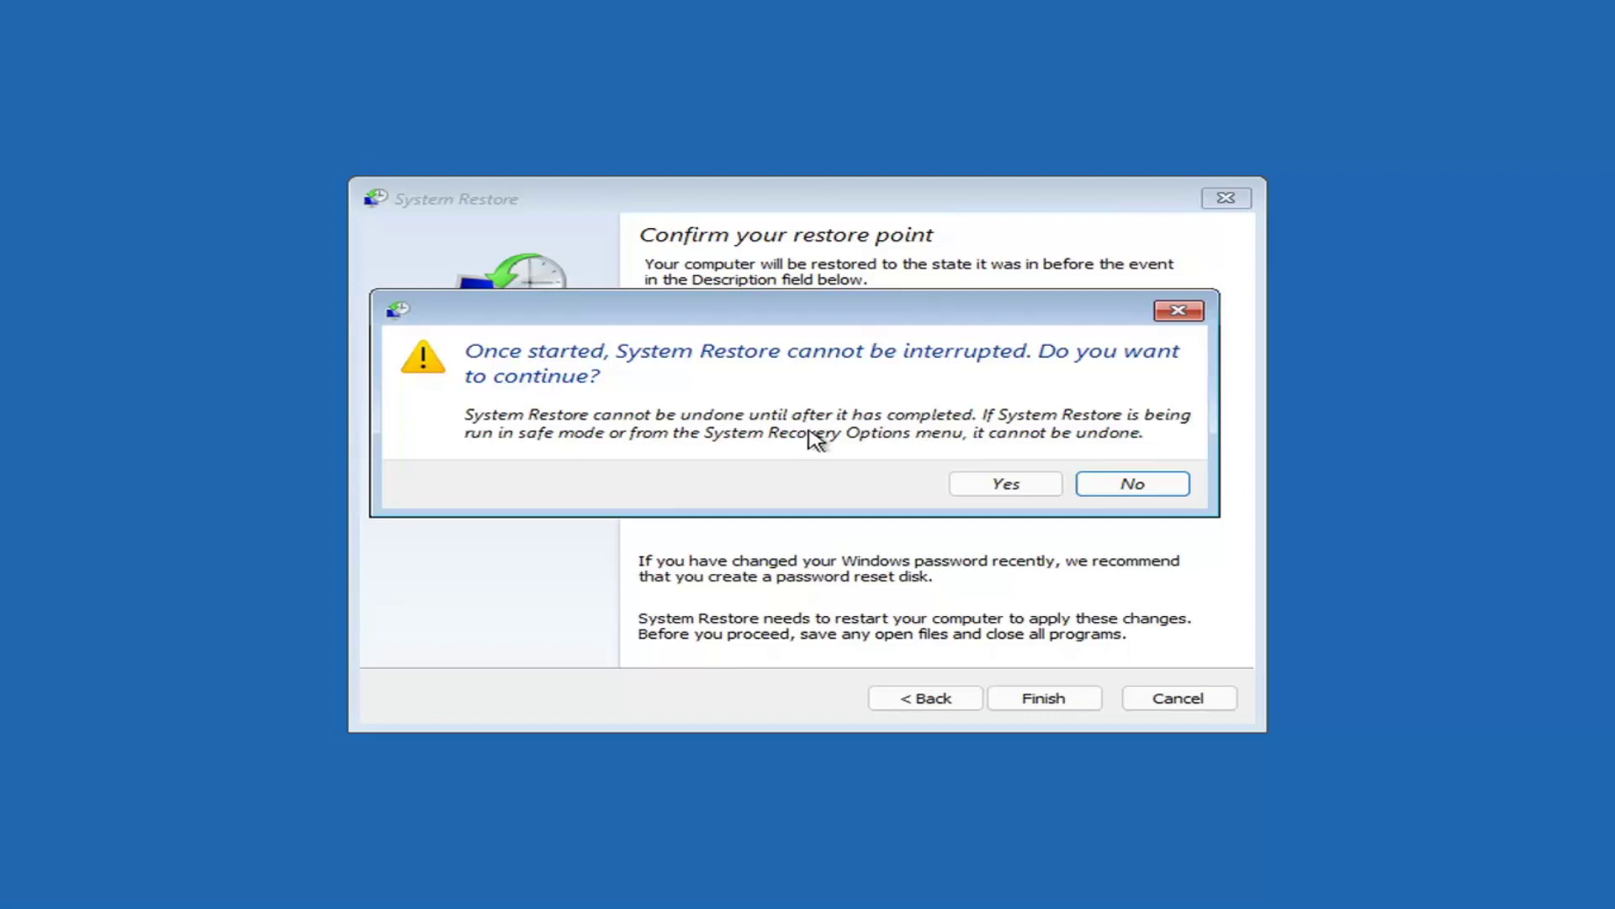
pyautogui.click(1001, 488)
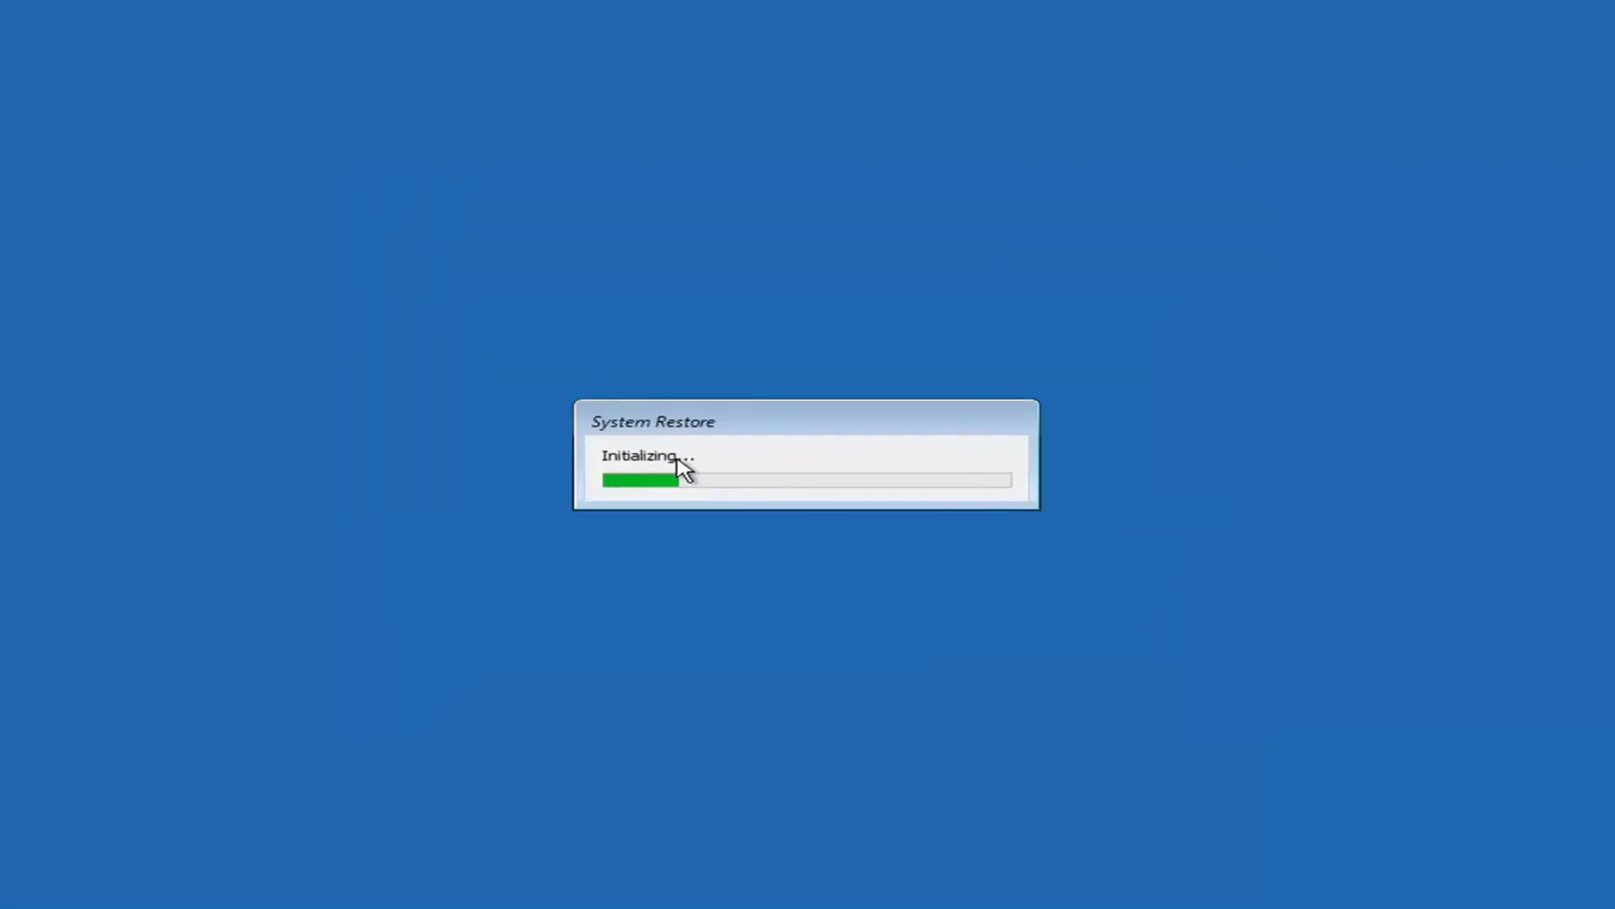
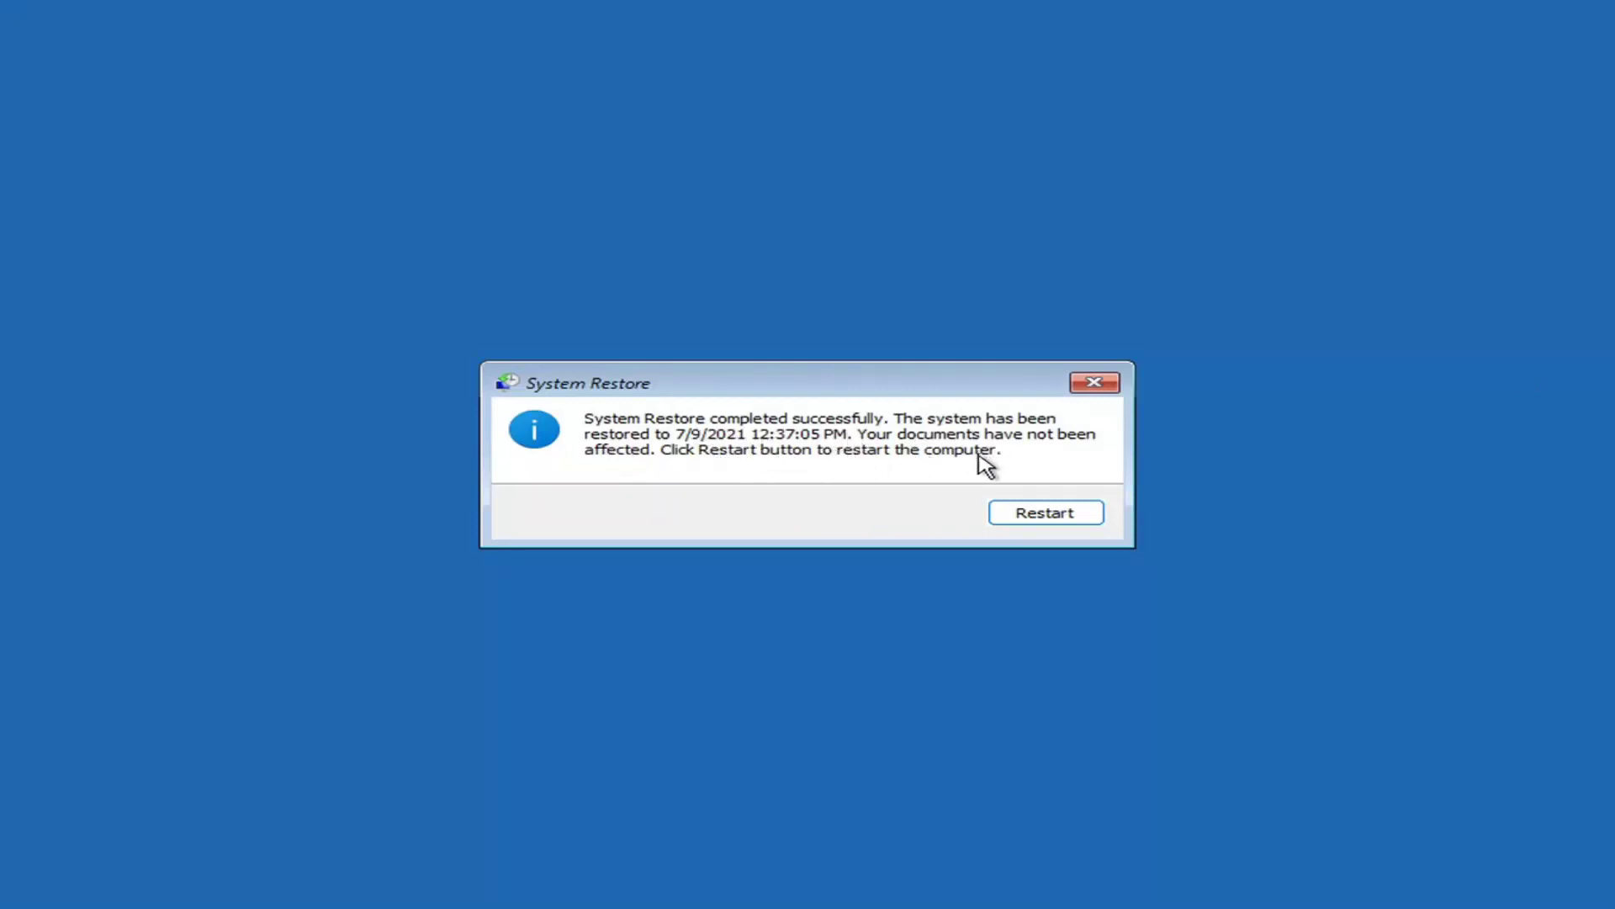
pyautogui.click(1035, 519)
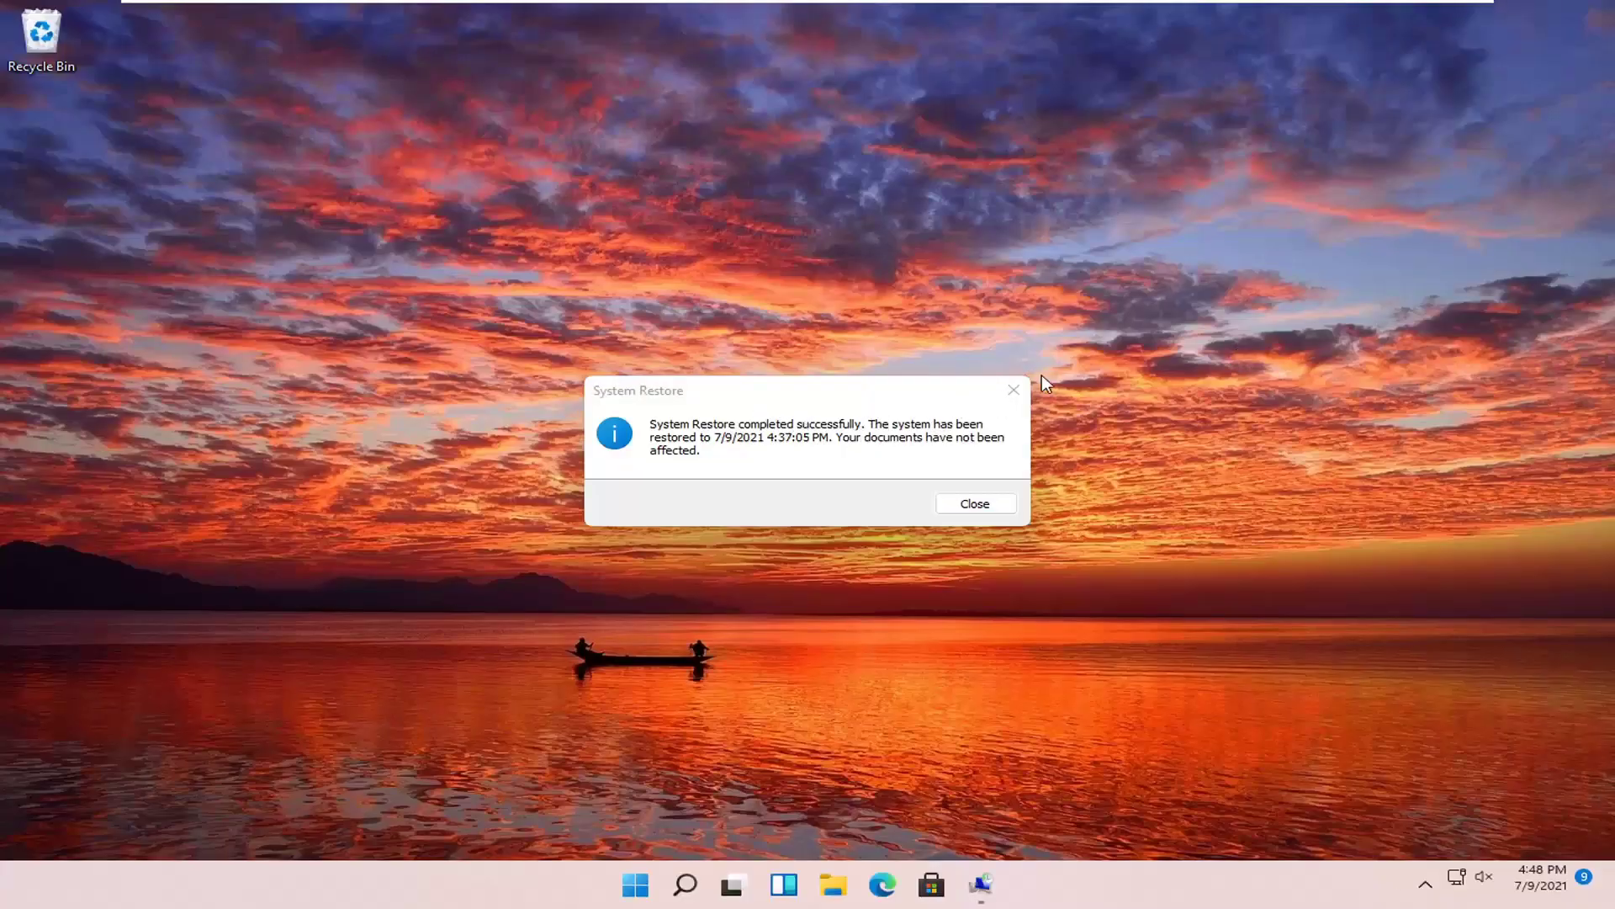
pyautogui.click(1014, 389)
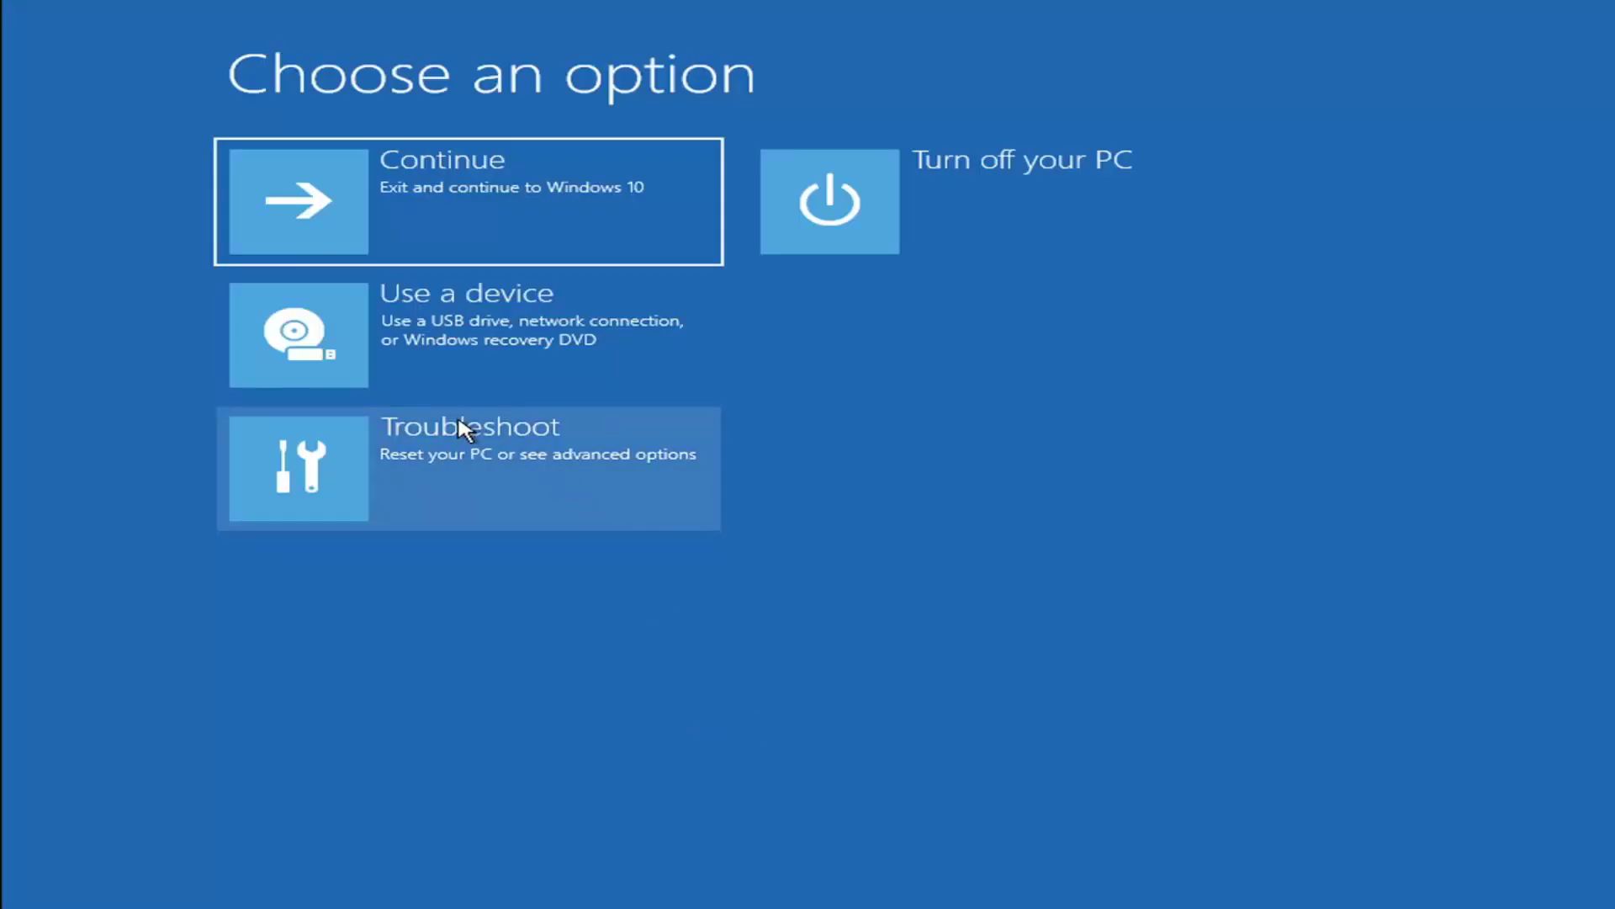
# - Review the Reset this PC choices for personal files and return to the main recovery options
pyautogui.click(472, 468)
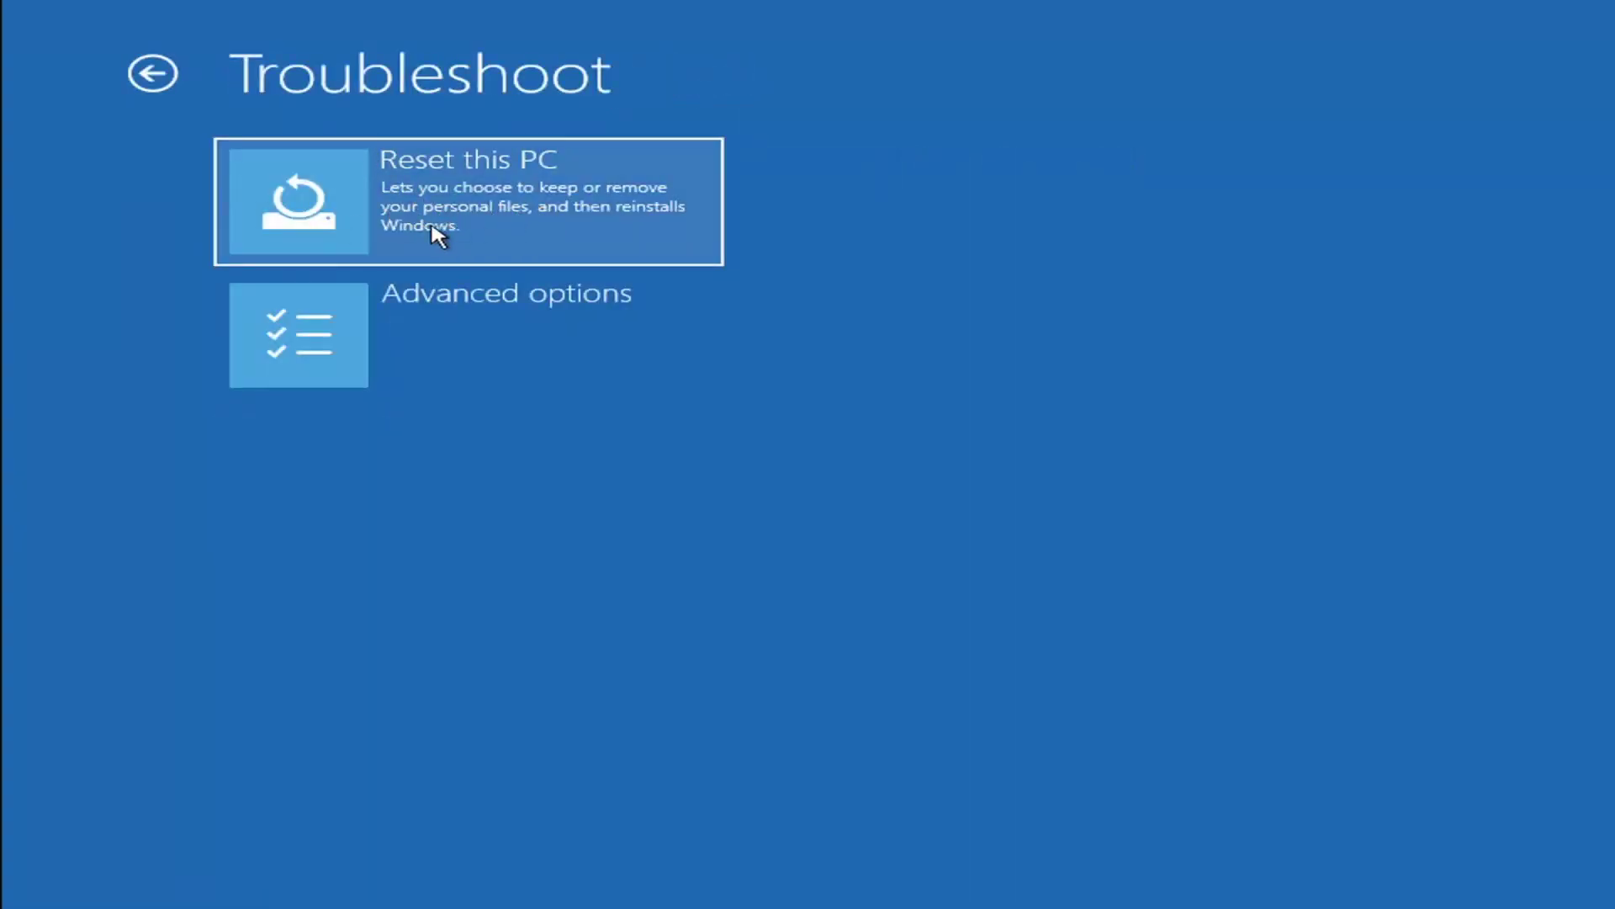
pyautogui.click(530, 224)
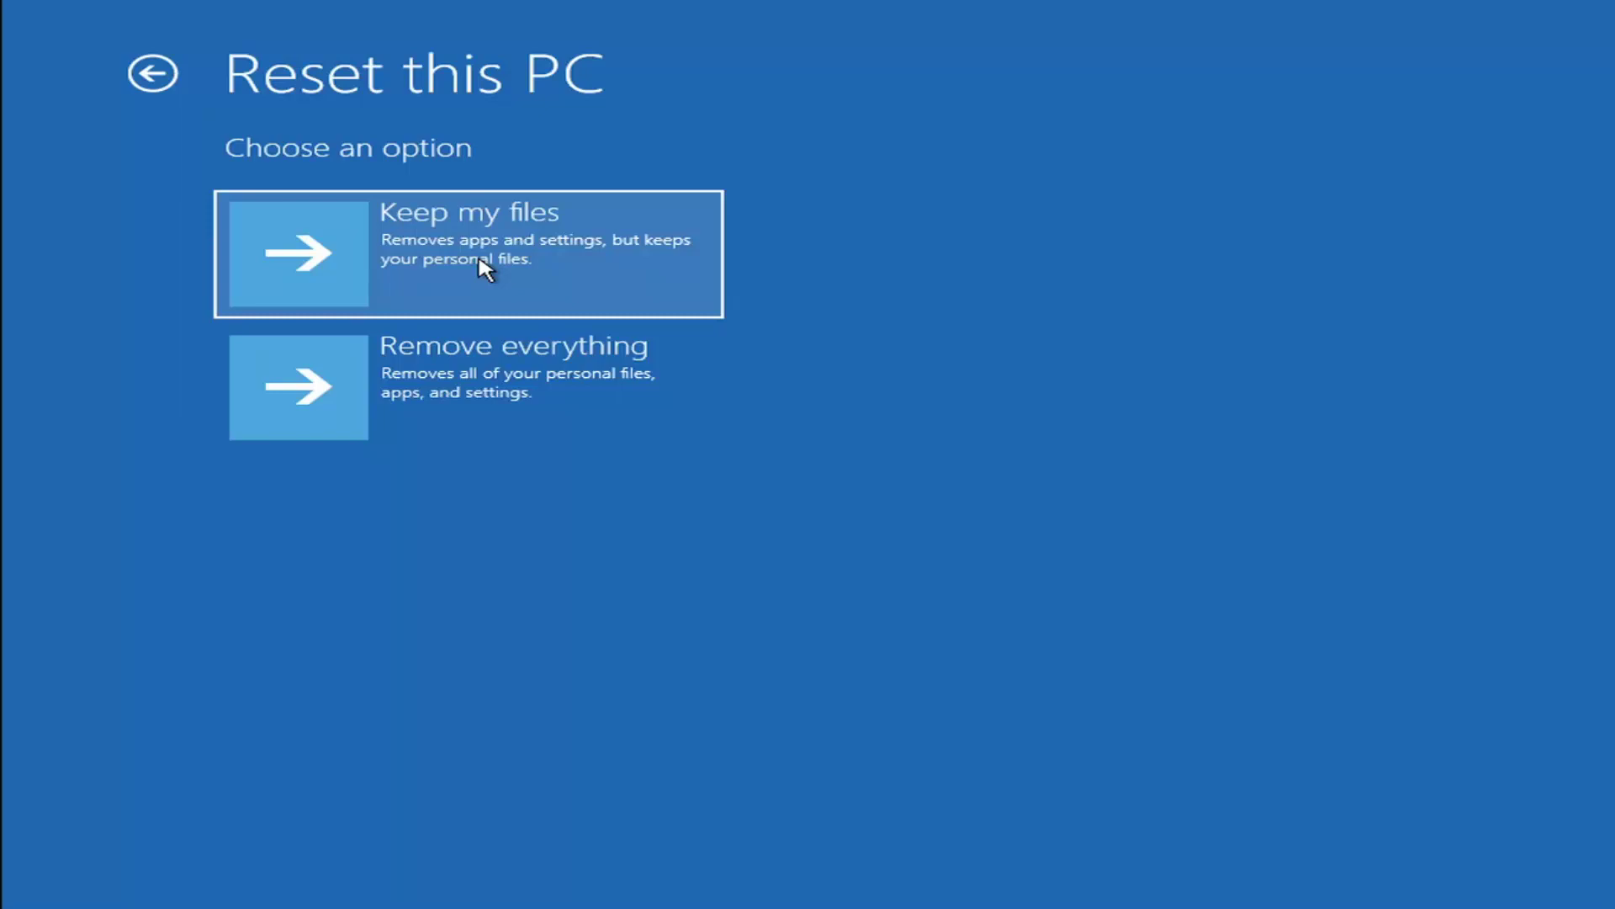
pyautogui.click(155, 74)
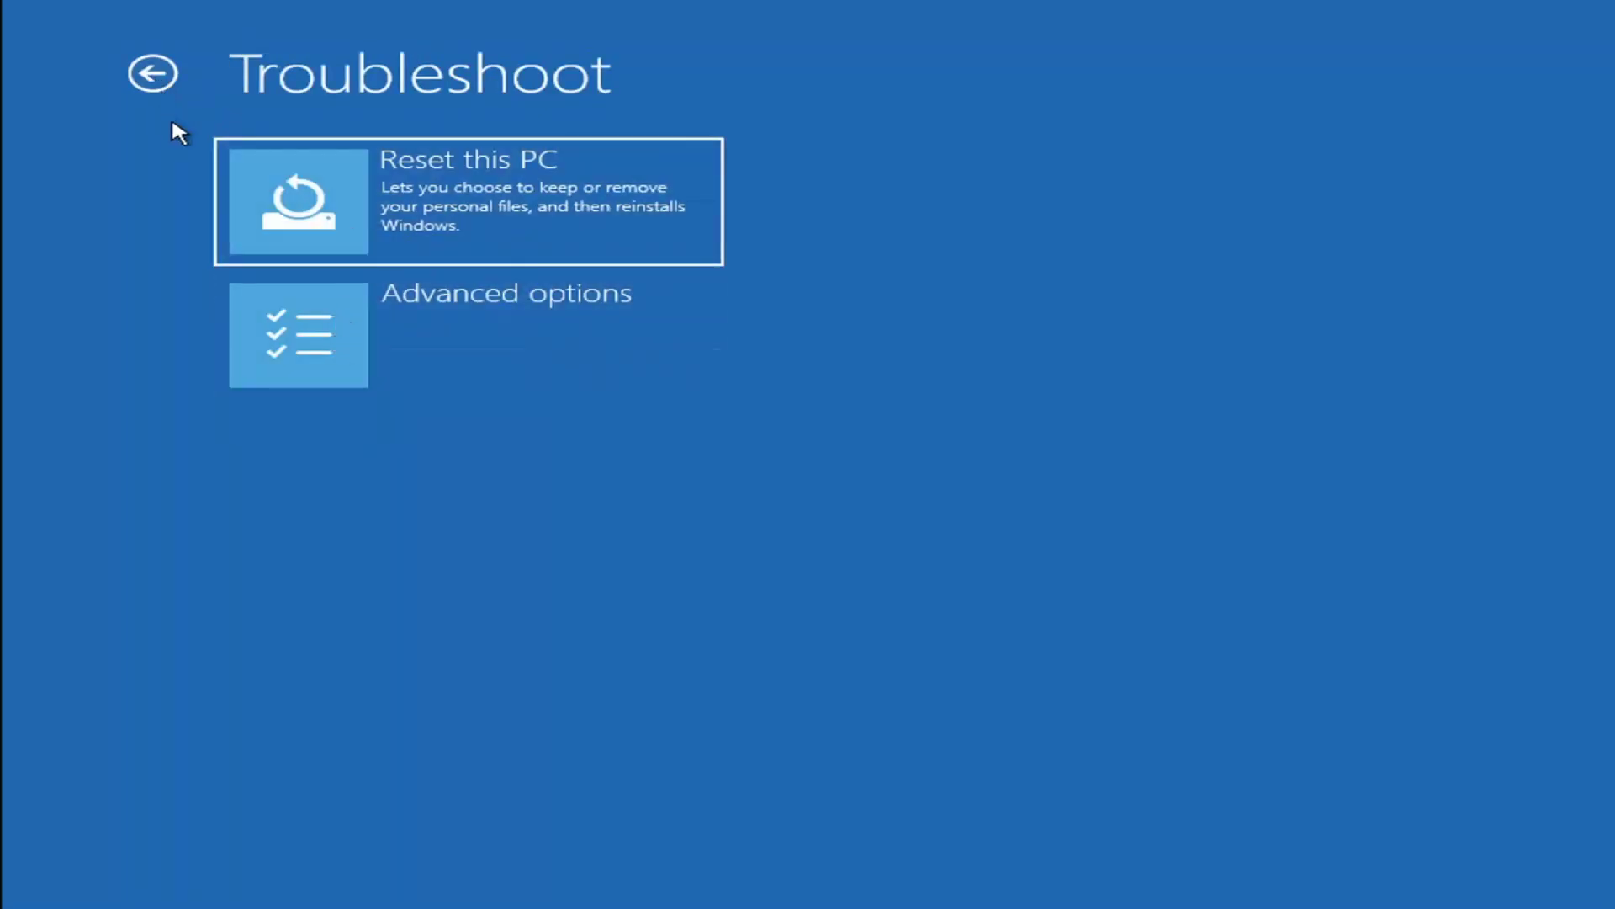
pyautogui.click(155, 74)
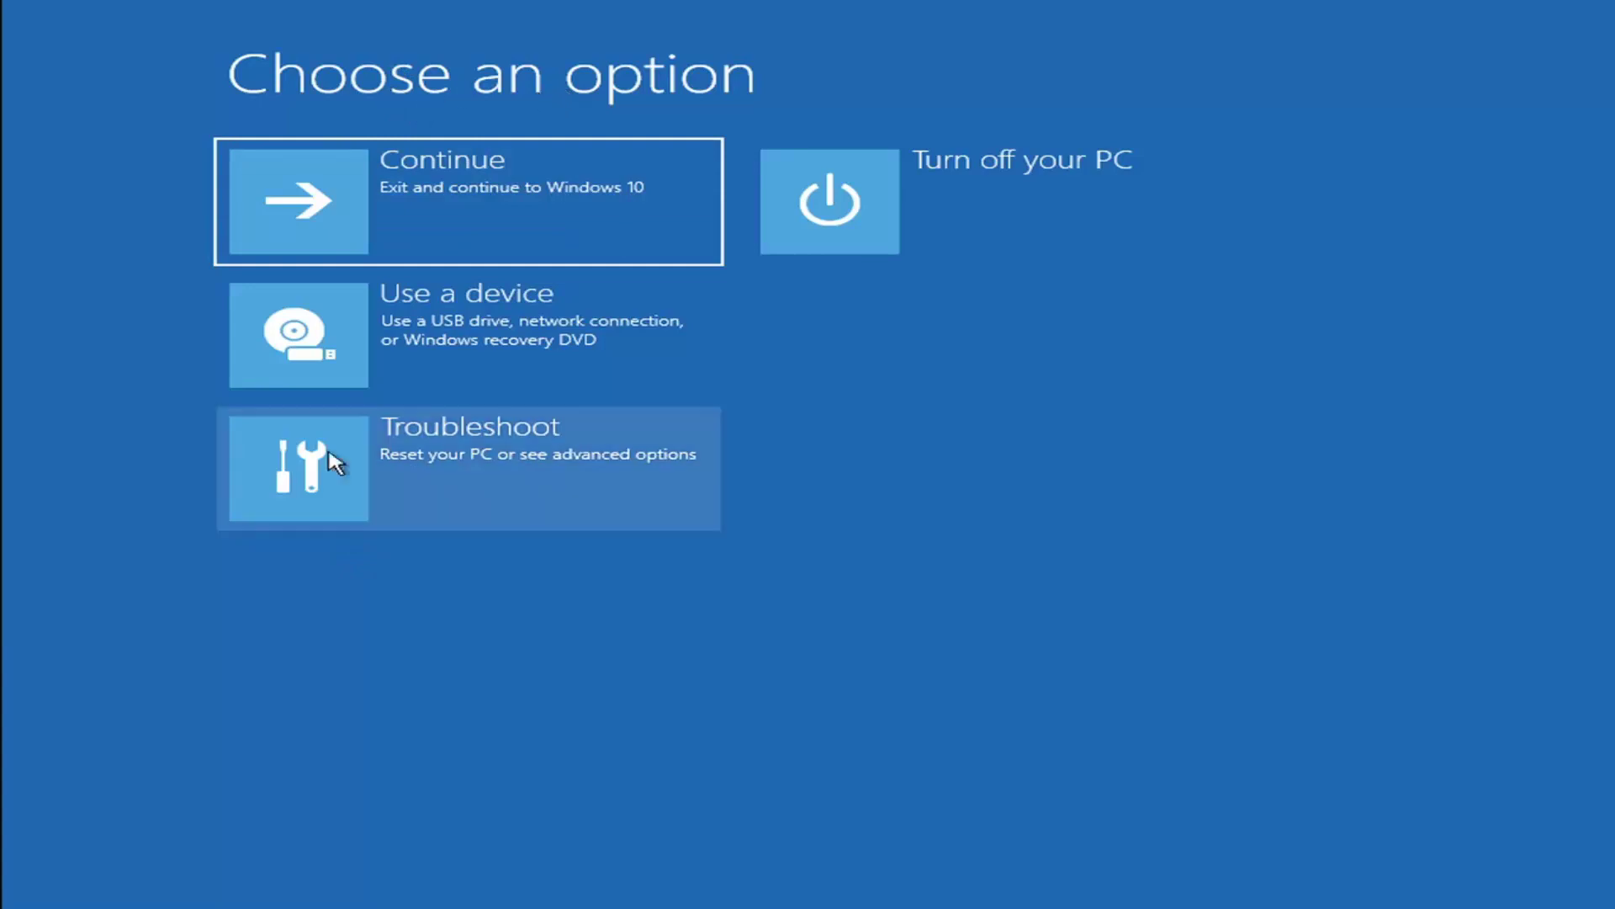
# - Open the recovery Command Prompt from the advanced troubleshooting options
pyautogui.click(486, 471)
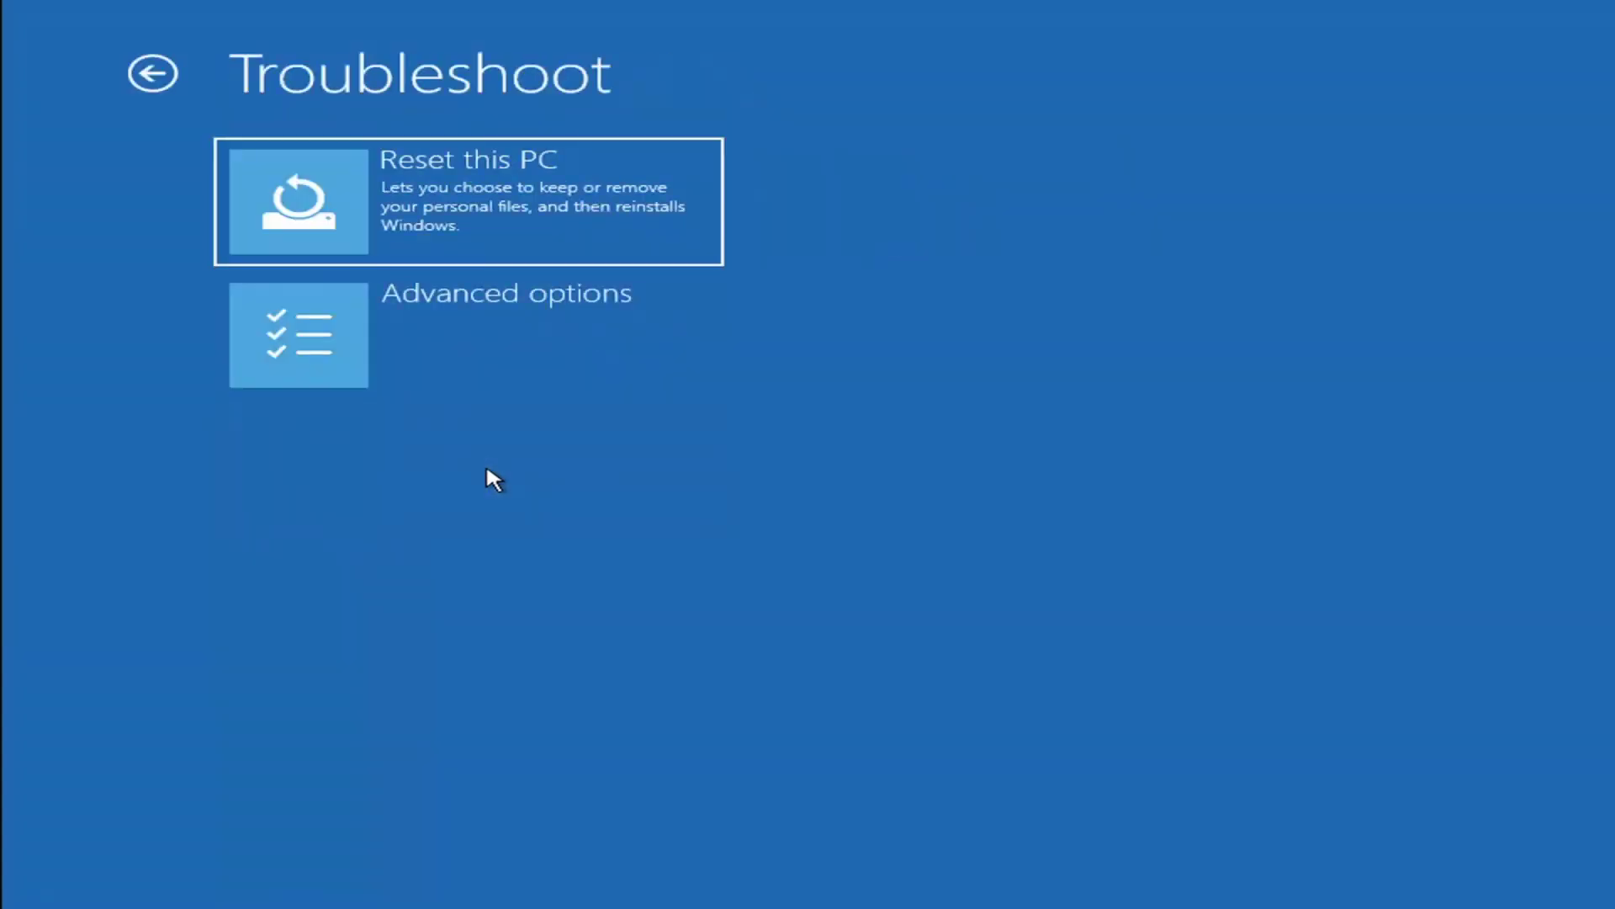
pyautogui.click(486, 352)
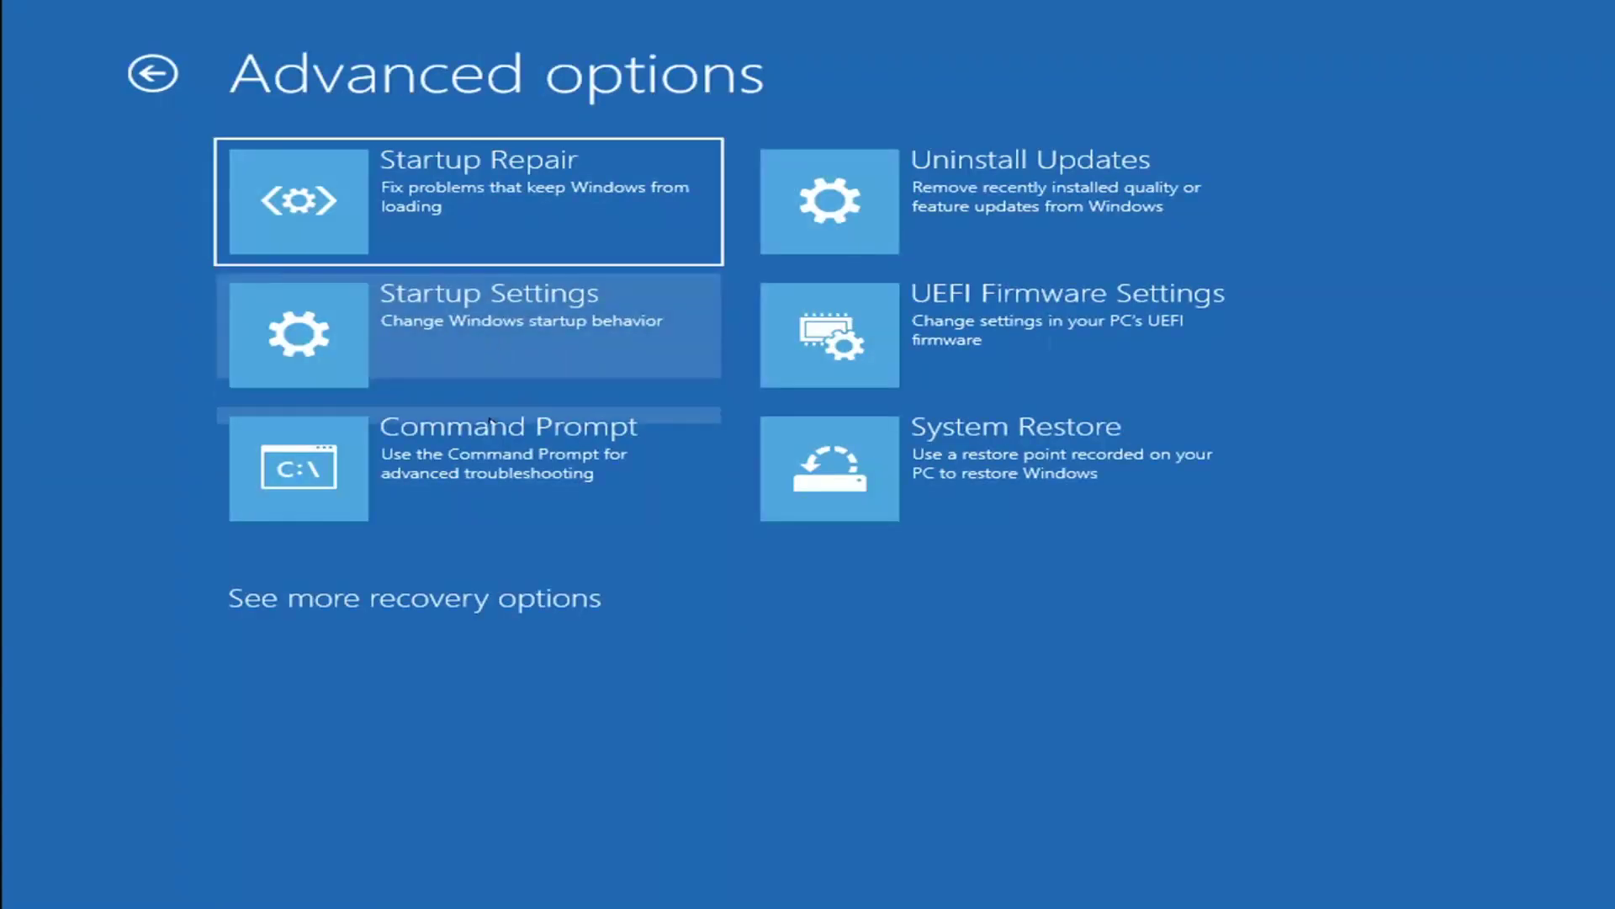
pyautogui.click(368, 471)
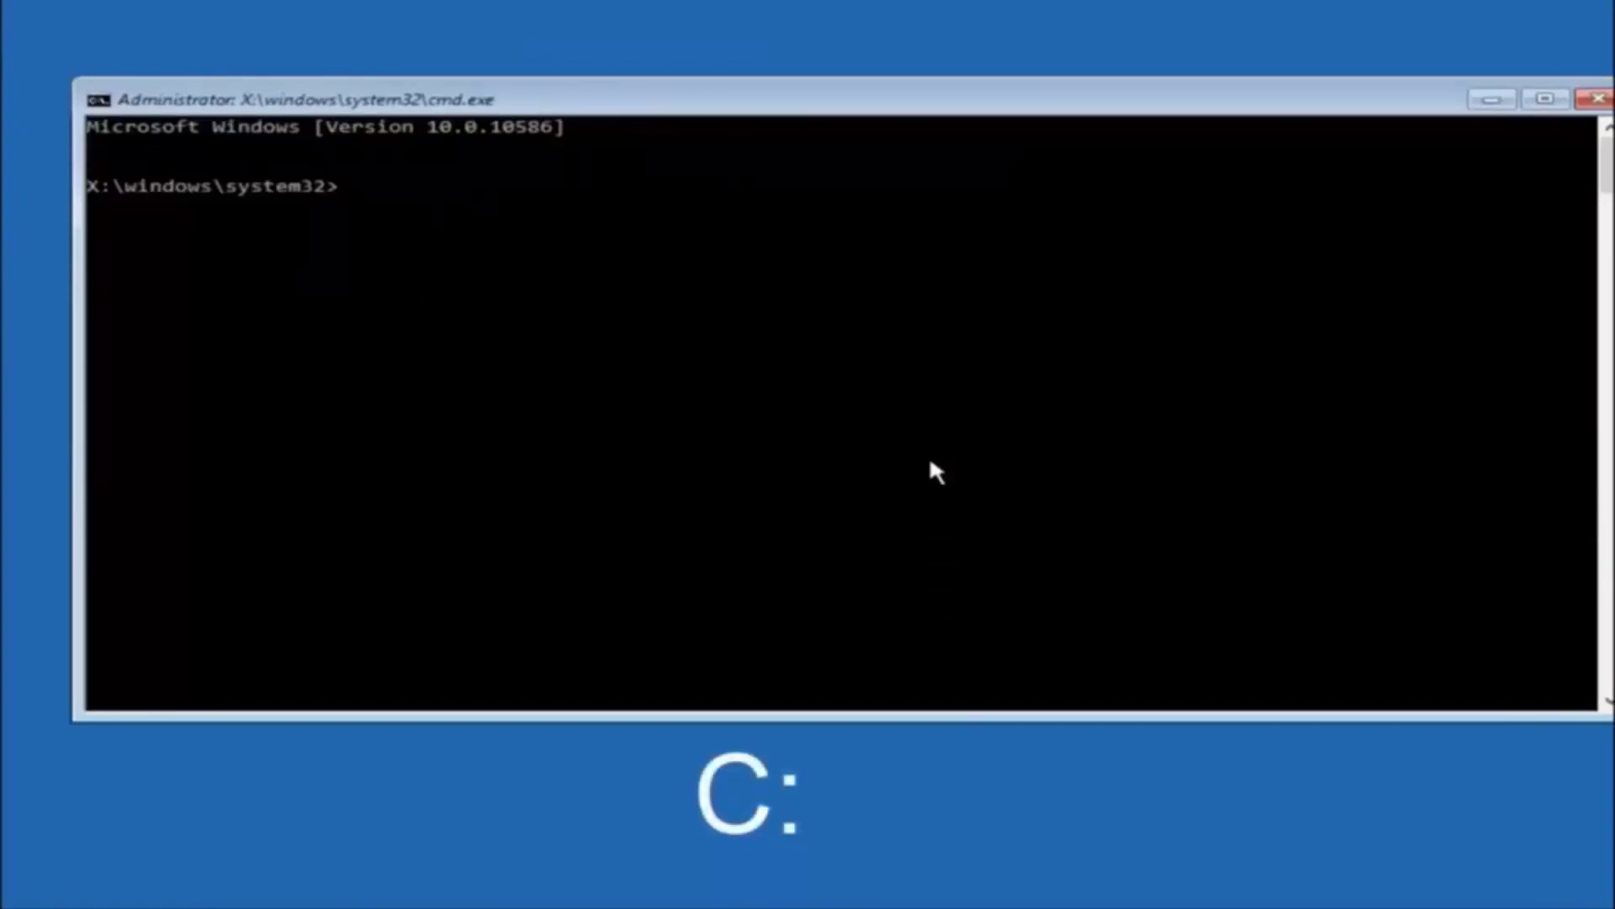
# - Switch the Command Prompt to drive C: and list the contents of its root directory
pyautogui.write('c:')
pyautogui.press('Return')
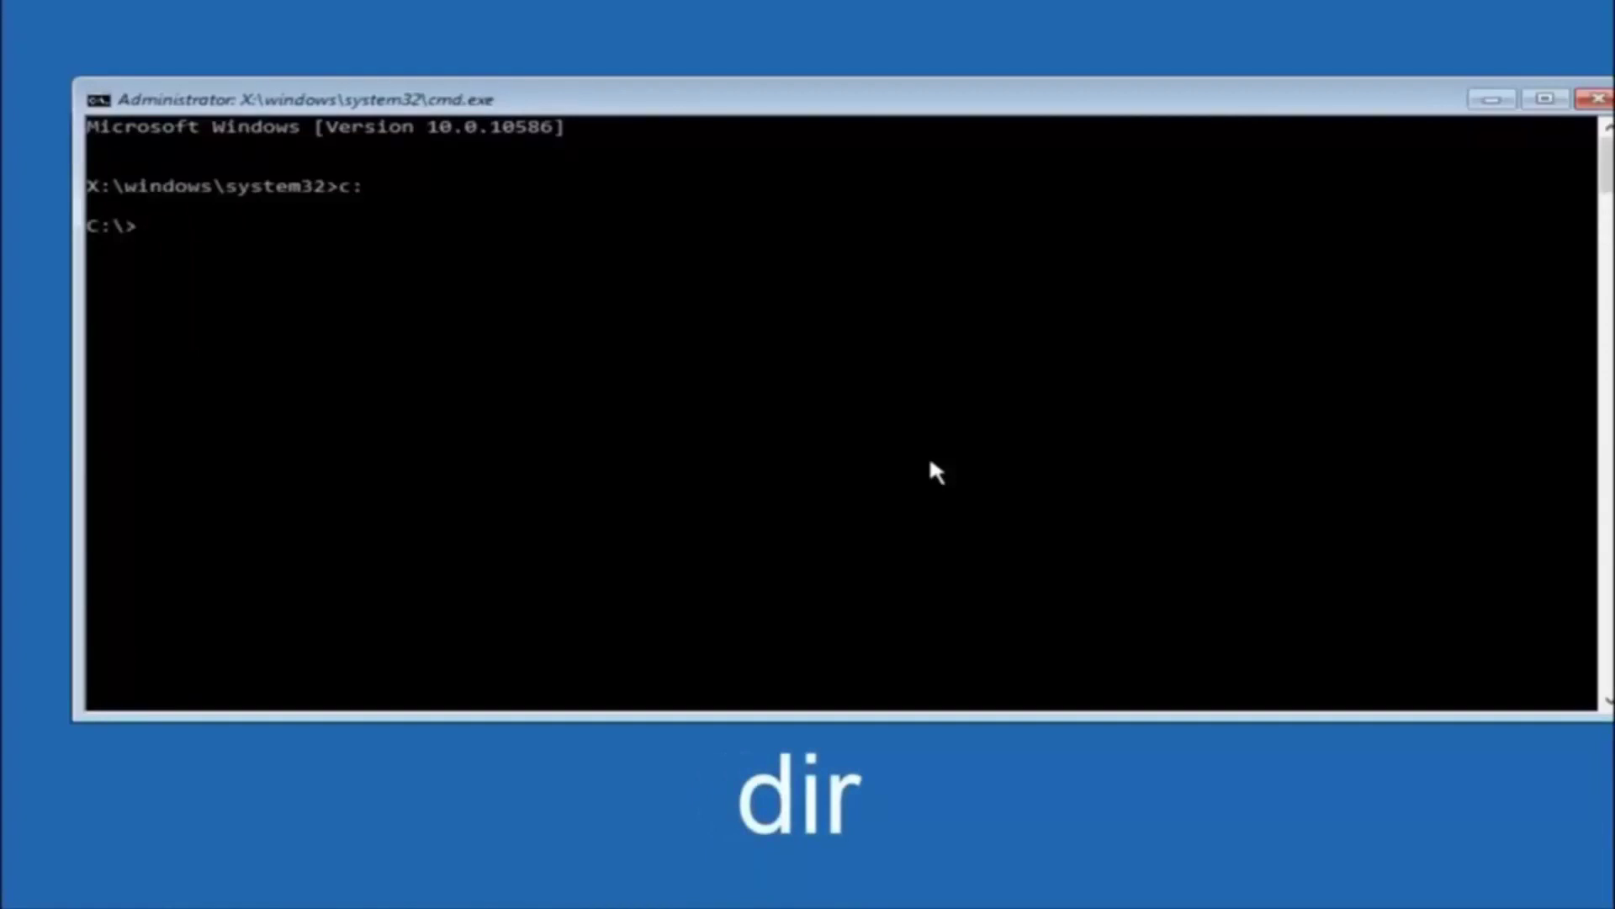
pyautogui.write('dir')
pyautogui.press('Return')
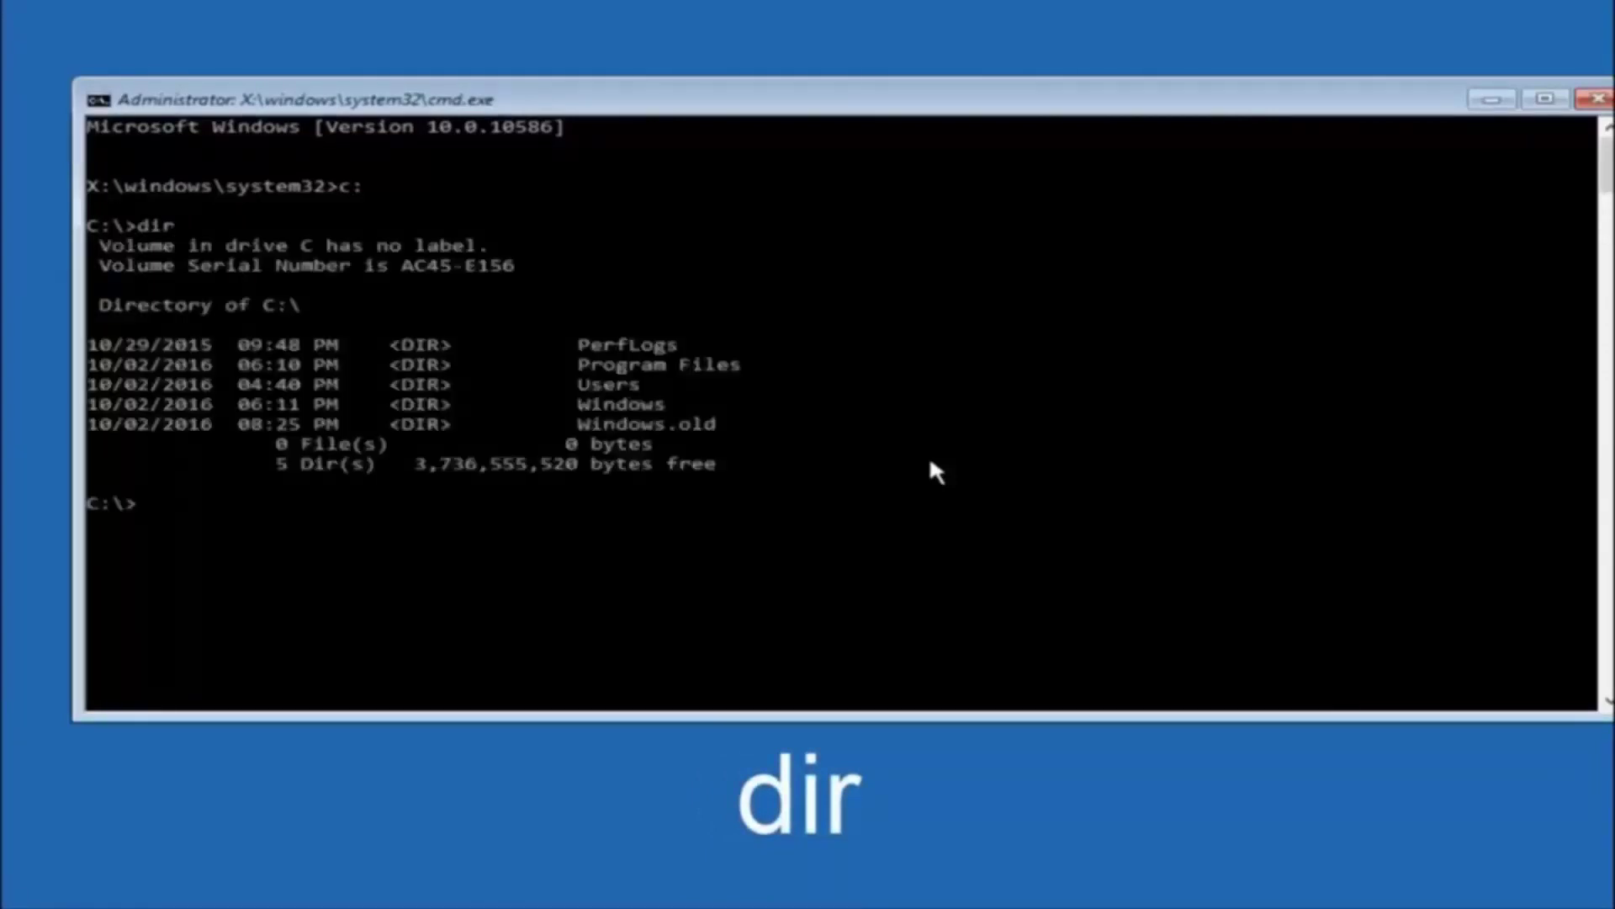
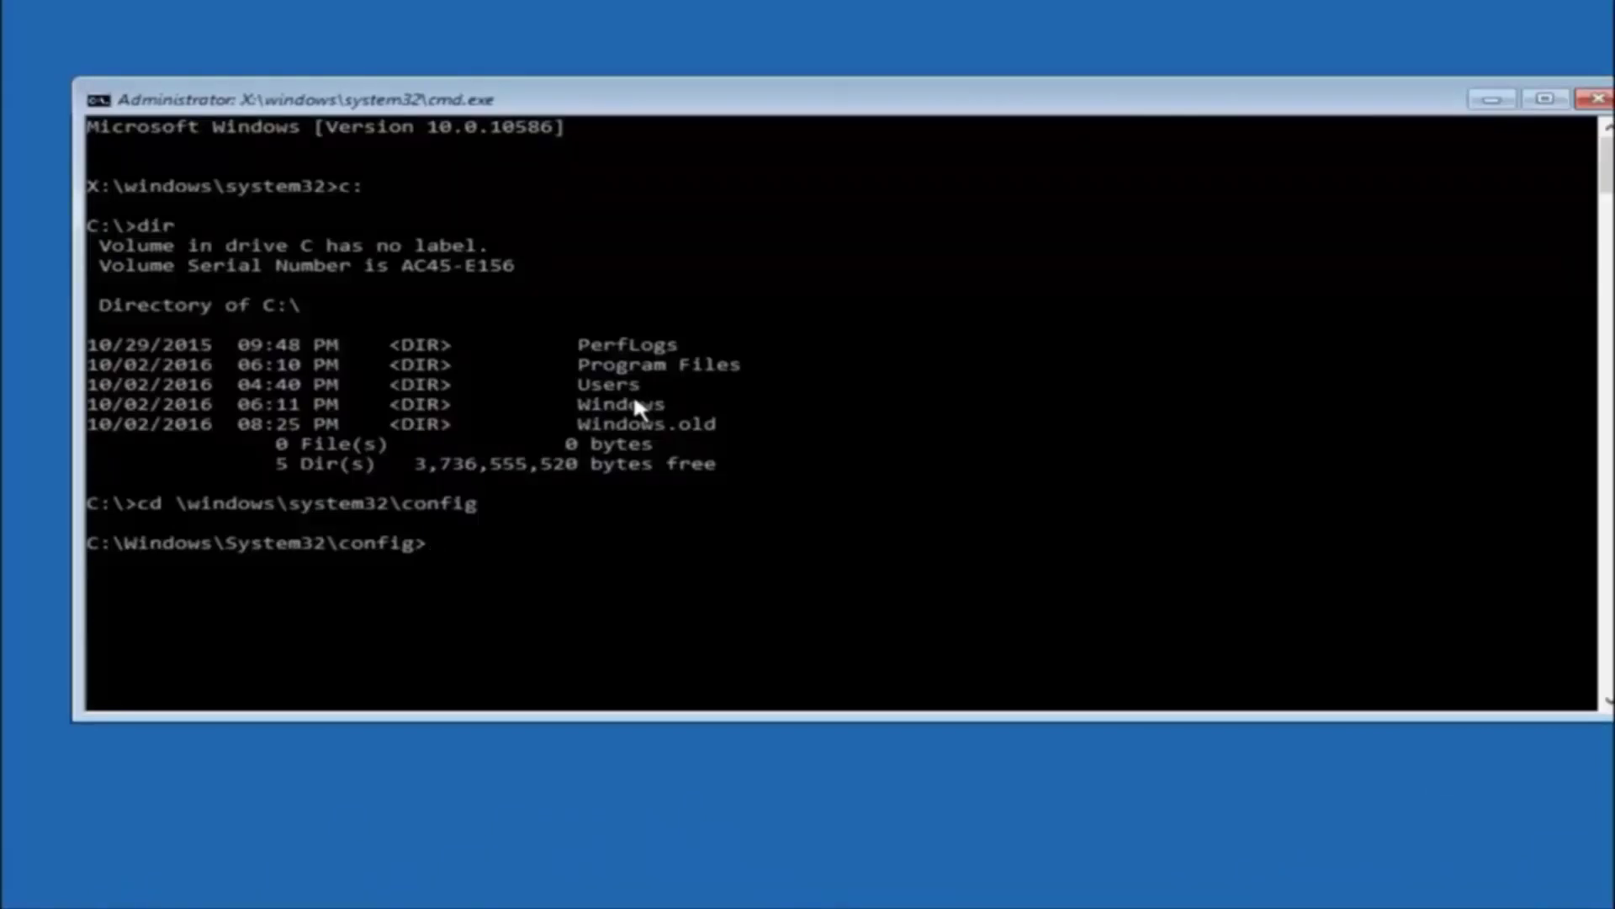
# - Create a folder named backup in C:\Windows\System32\config and copy all of the directory's files (*.*) into it
pyautogui.write('md')
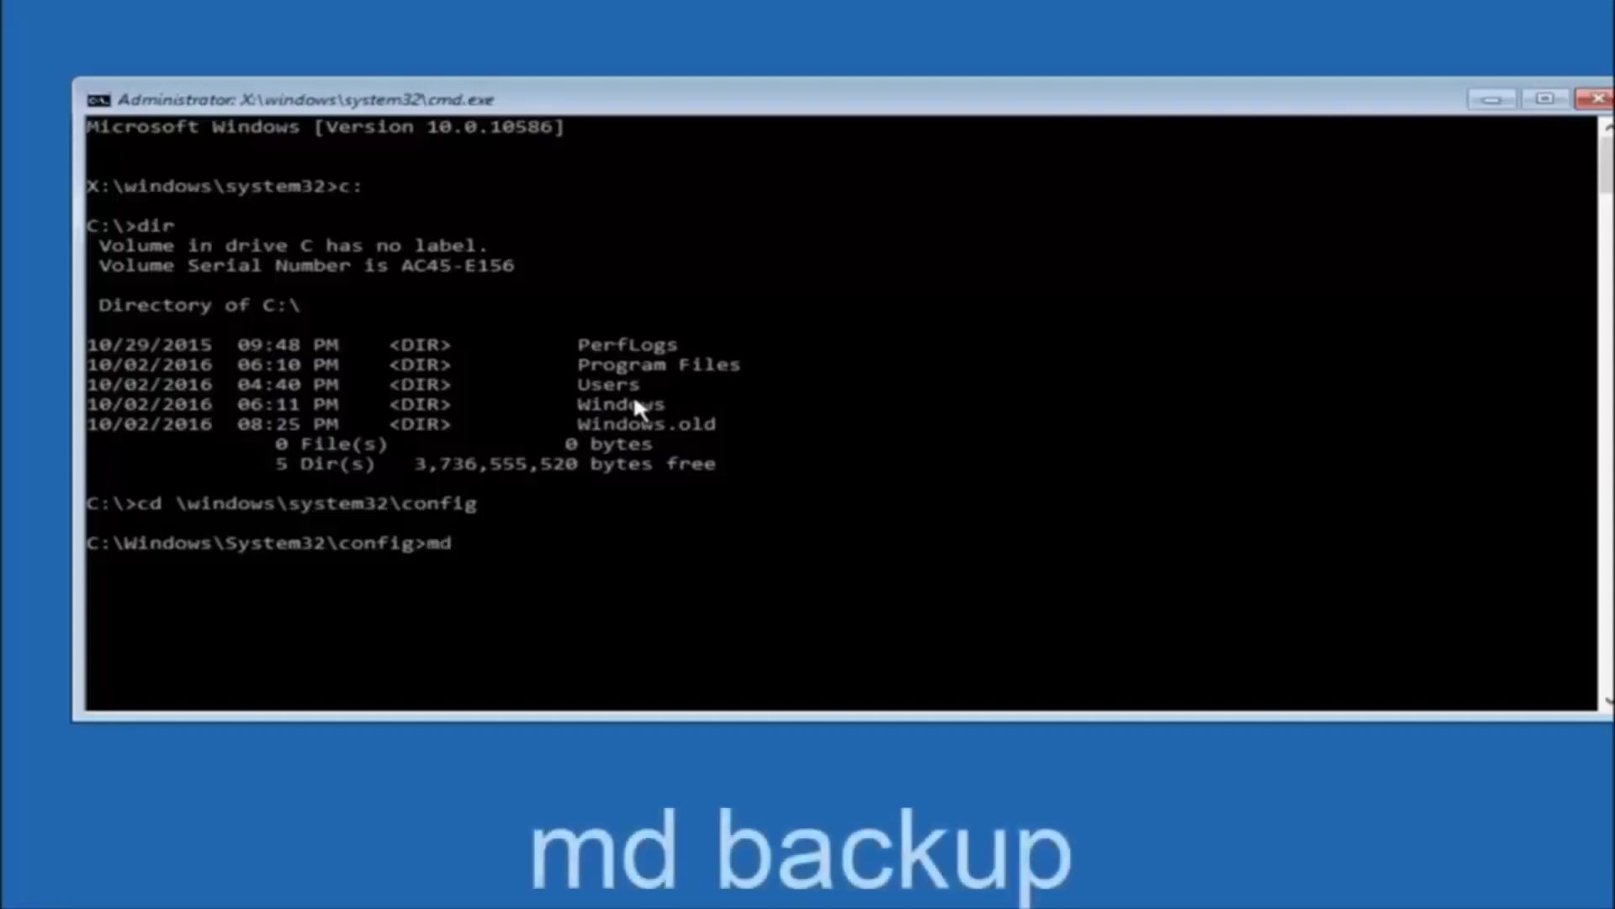
pyautogui.write(' backup')
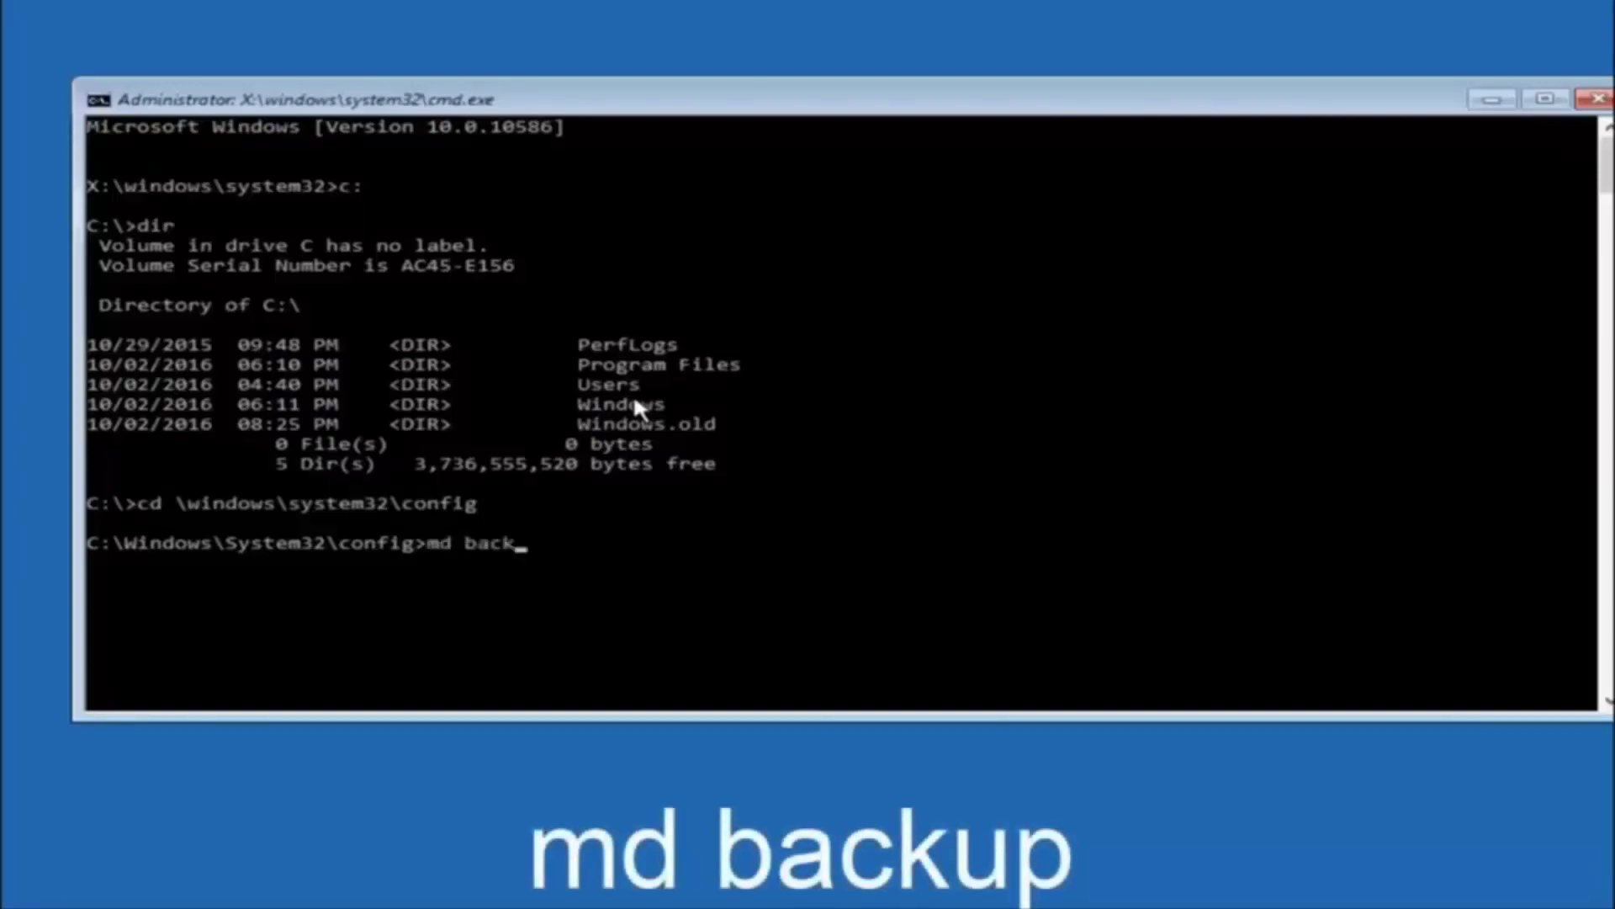
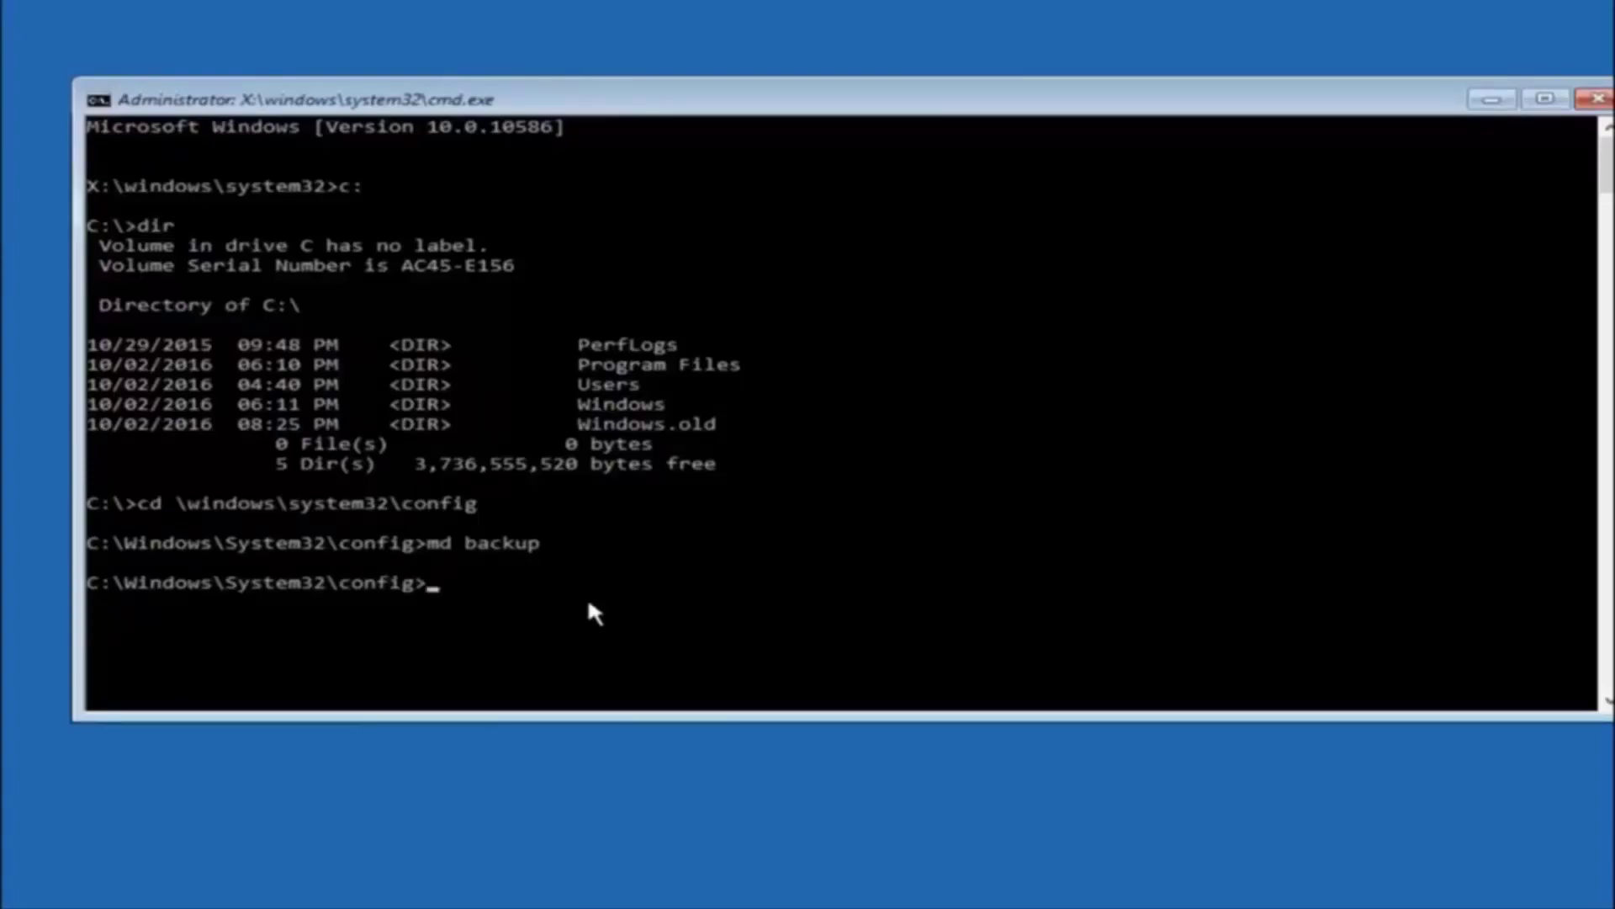
pyautogui.write('copy ')
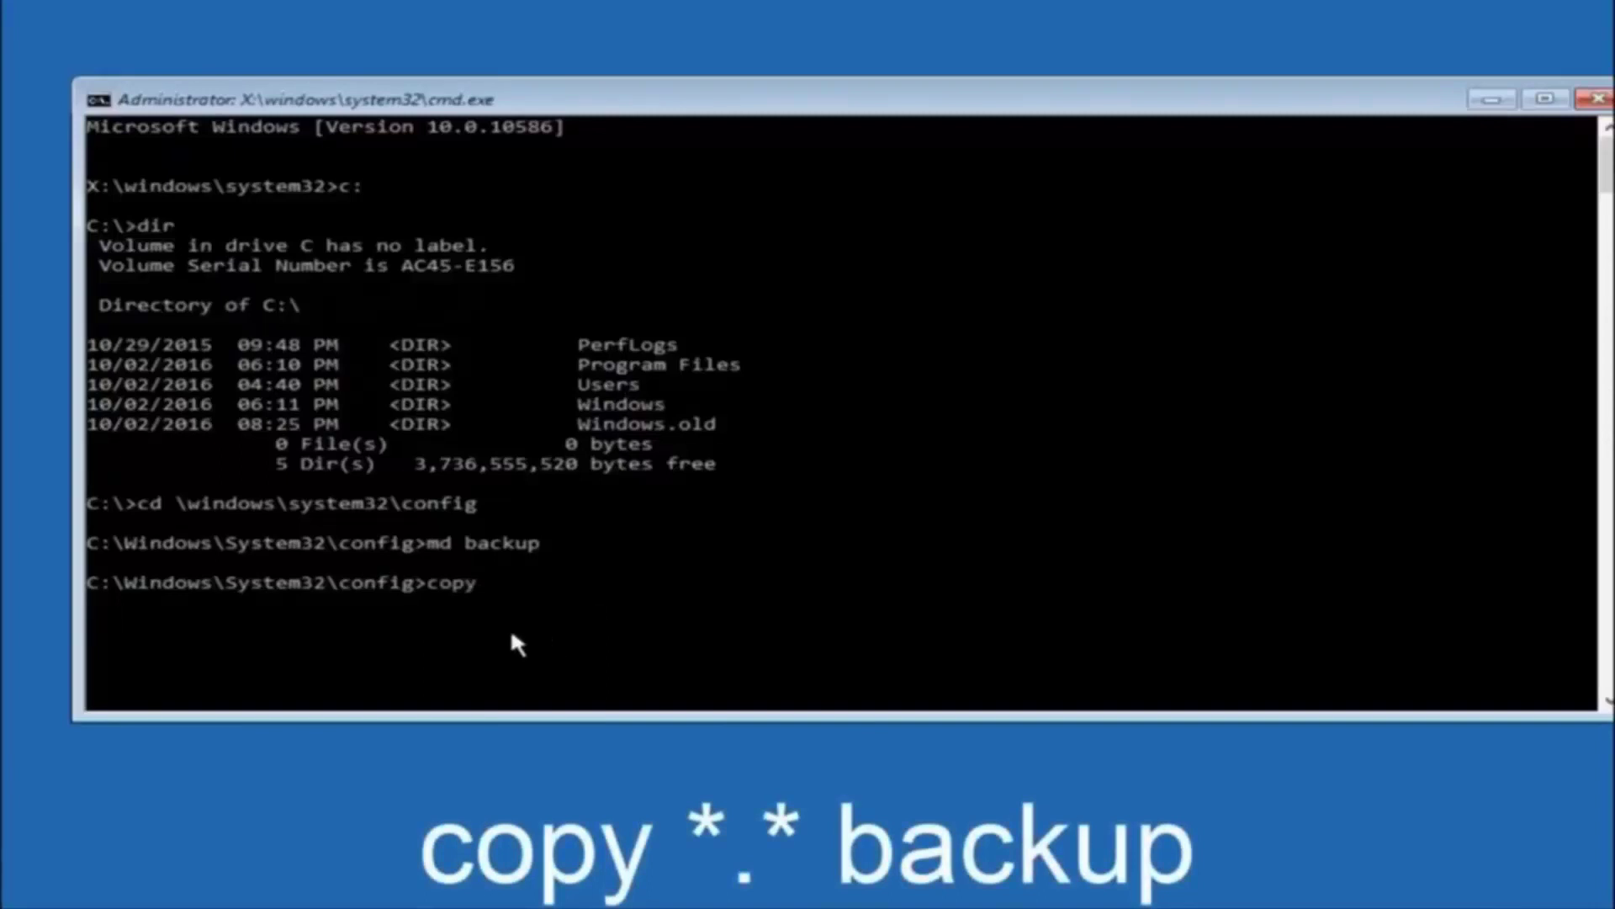
pyautogui.write(' *.')
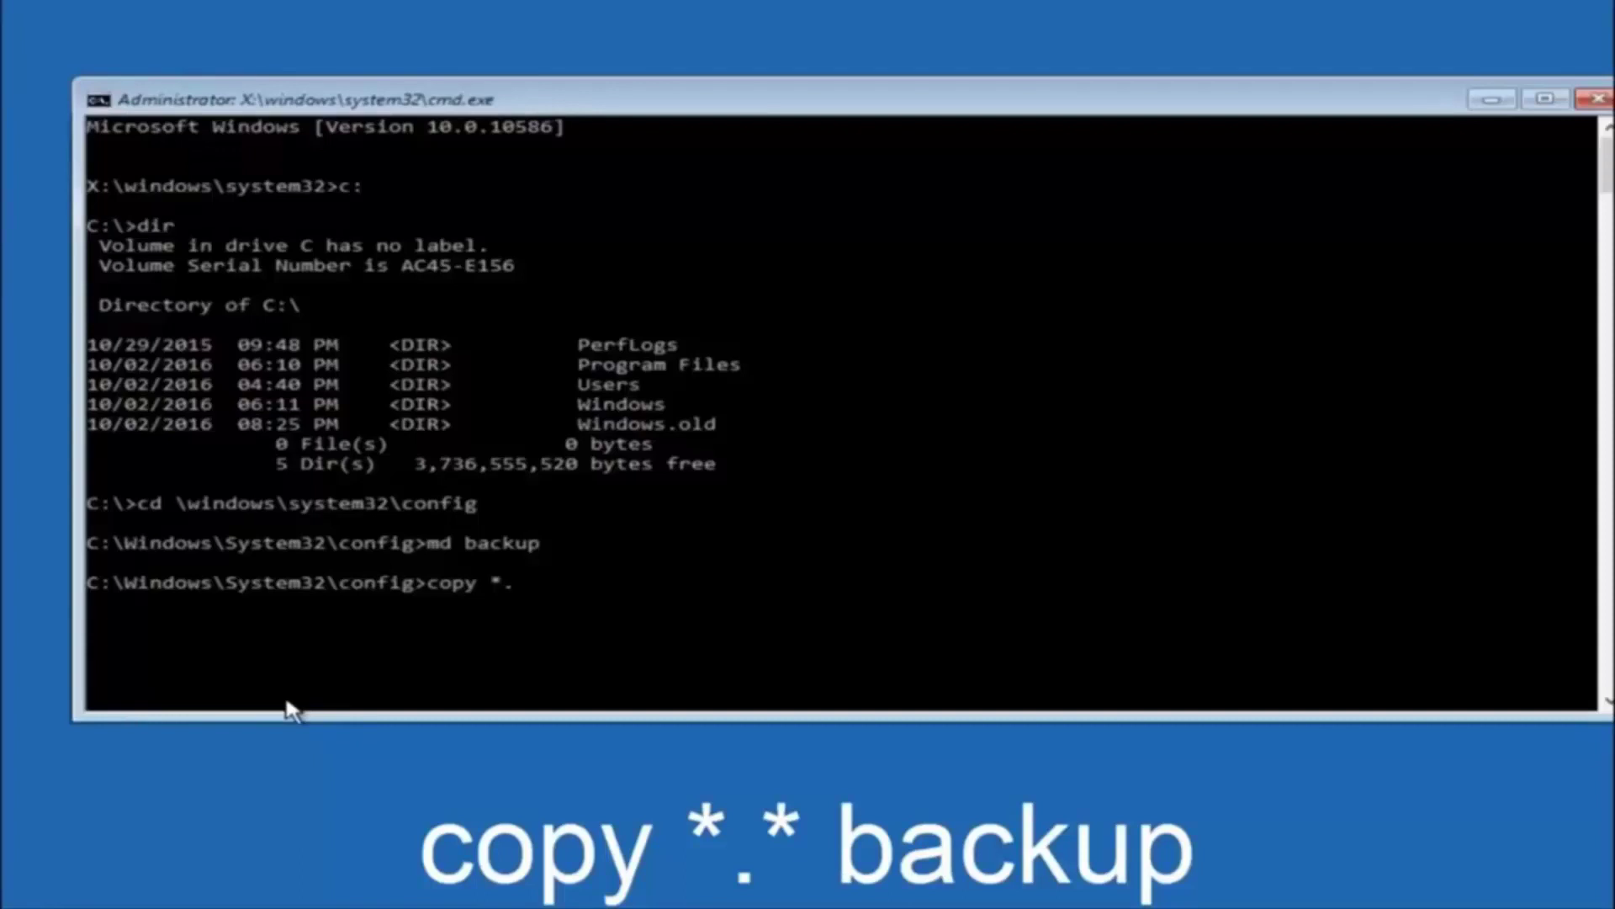
pyautogui.write('*')
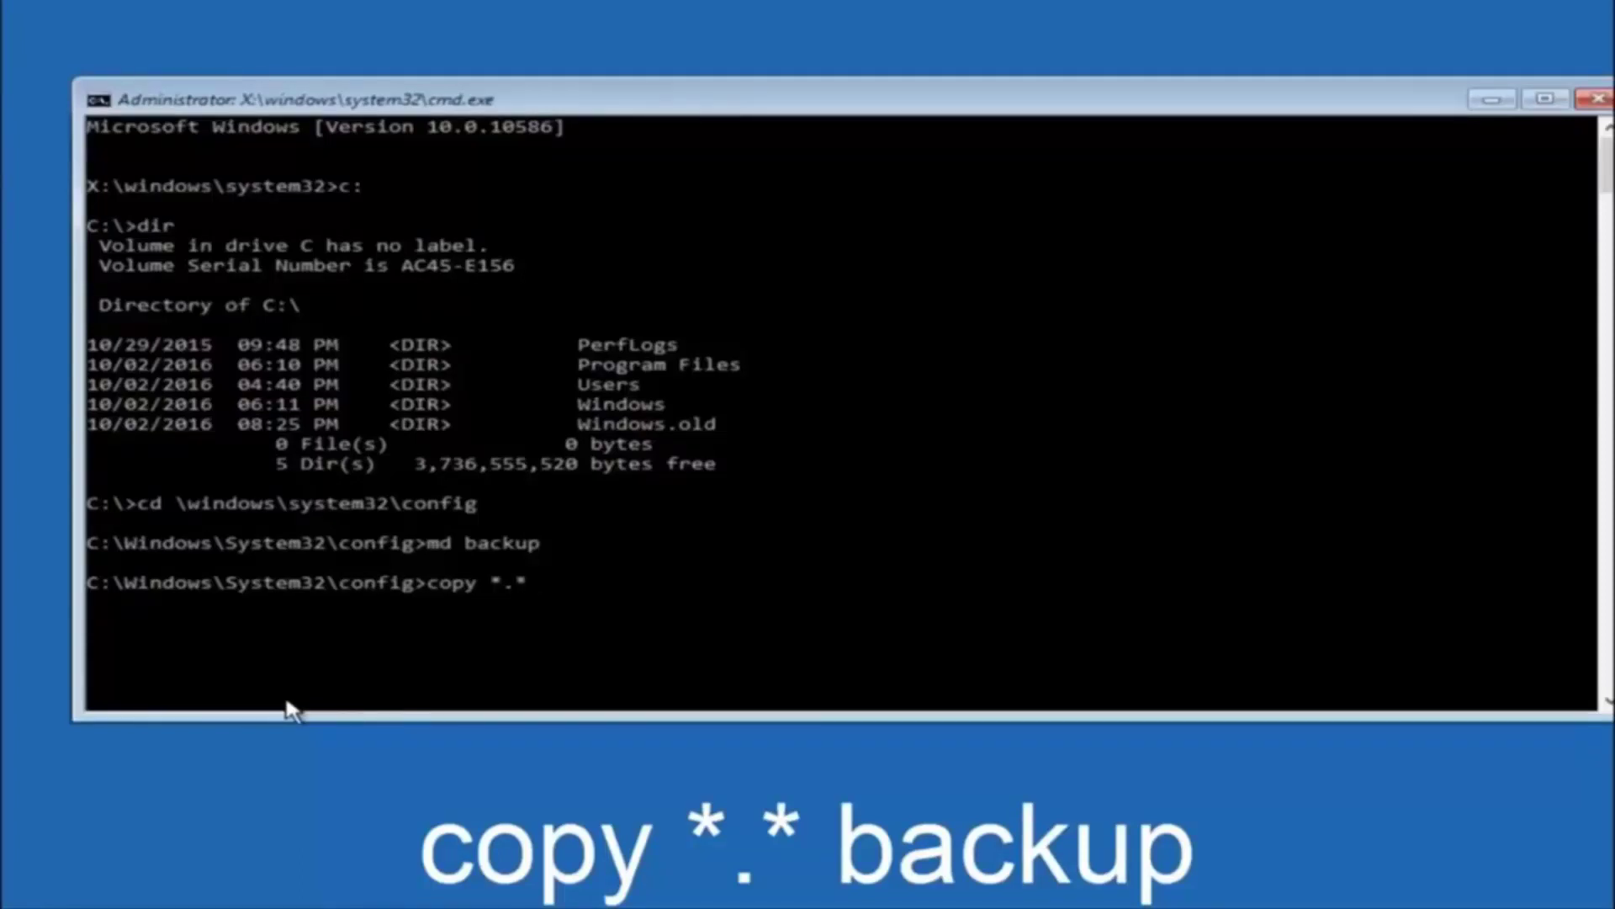
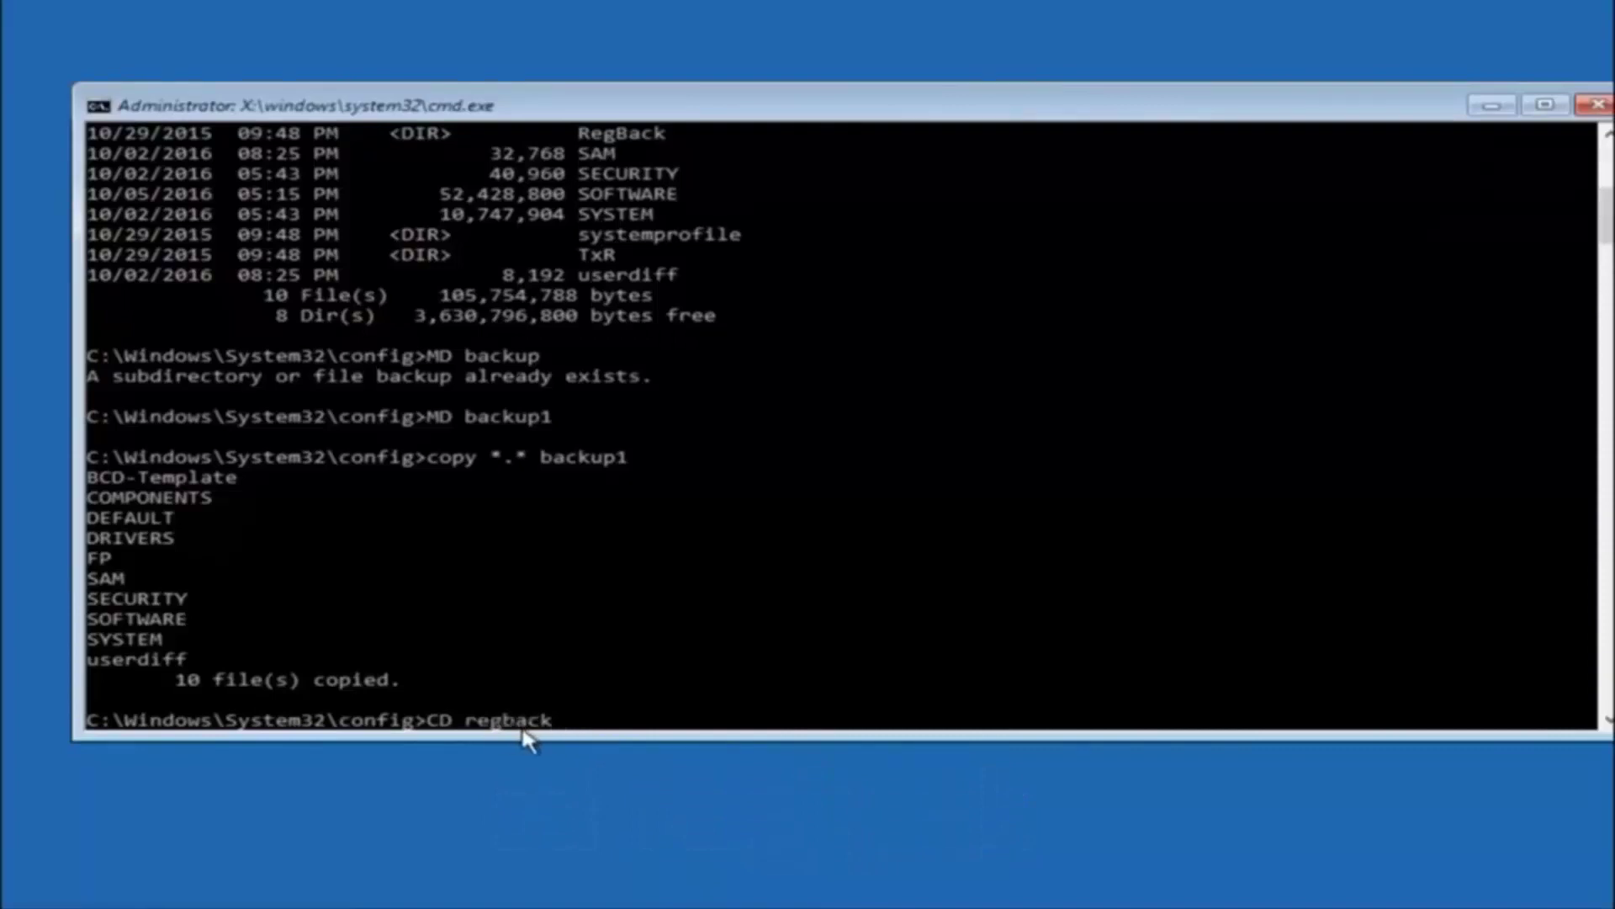
# - Change to the regback subfolder of C:\Windows\System32\config and list its contents
pyautogui.press('Return')
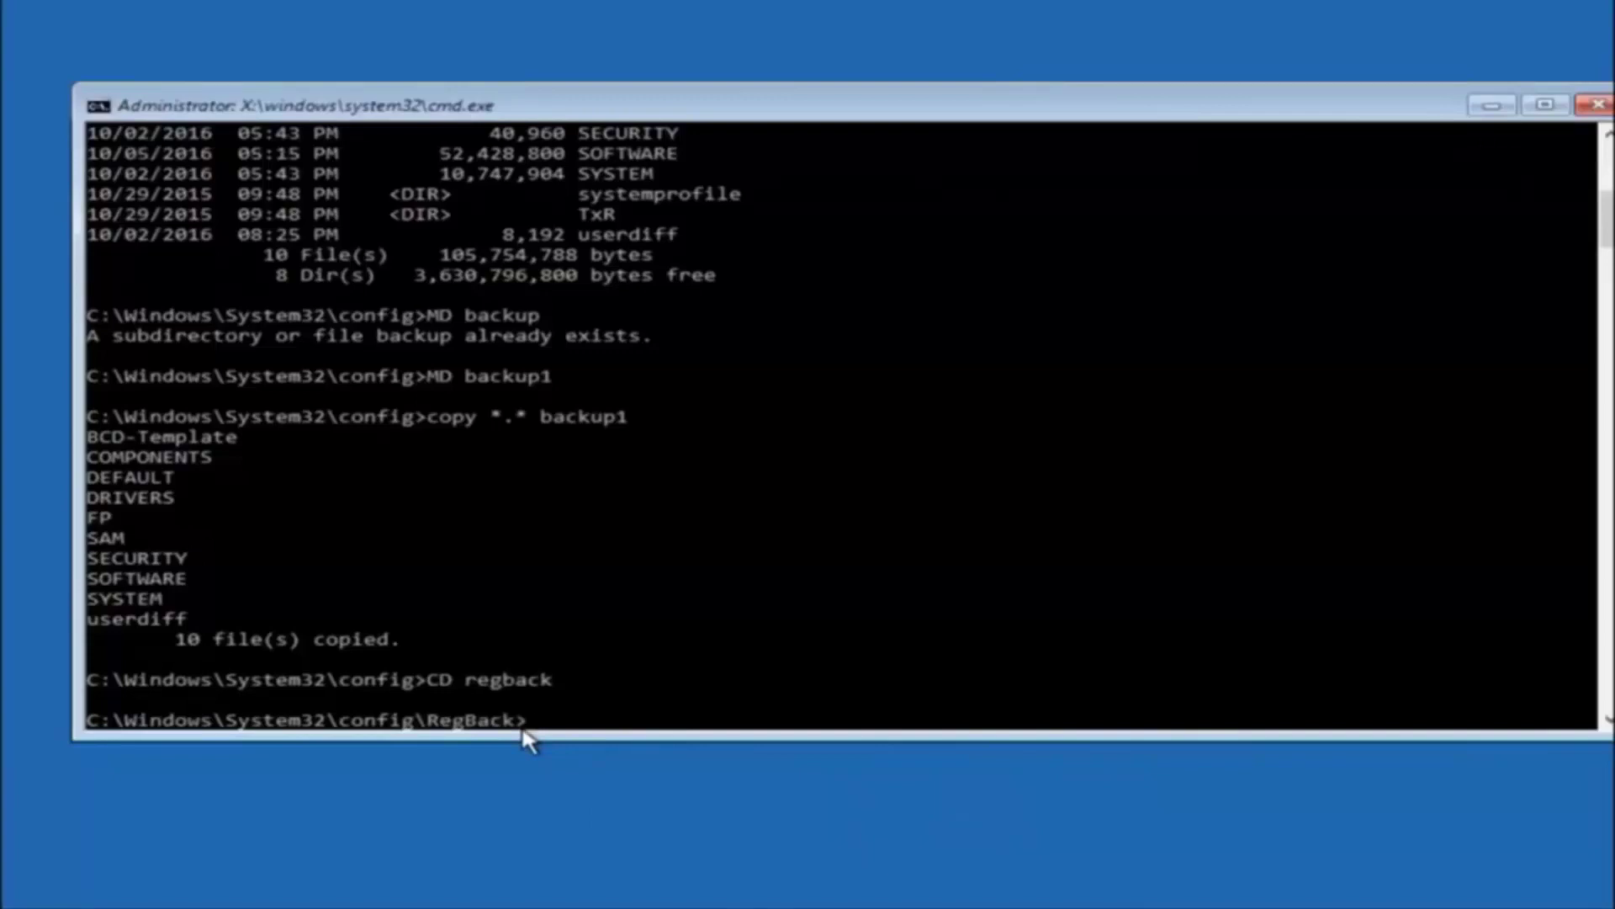
pyautogui.write('dir')
pyautogui.press('Return')
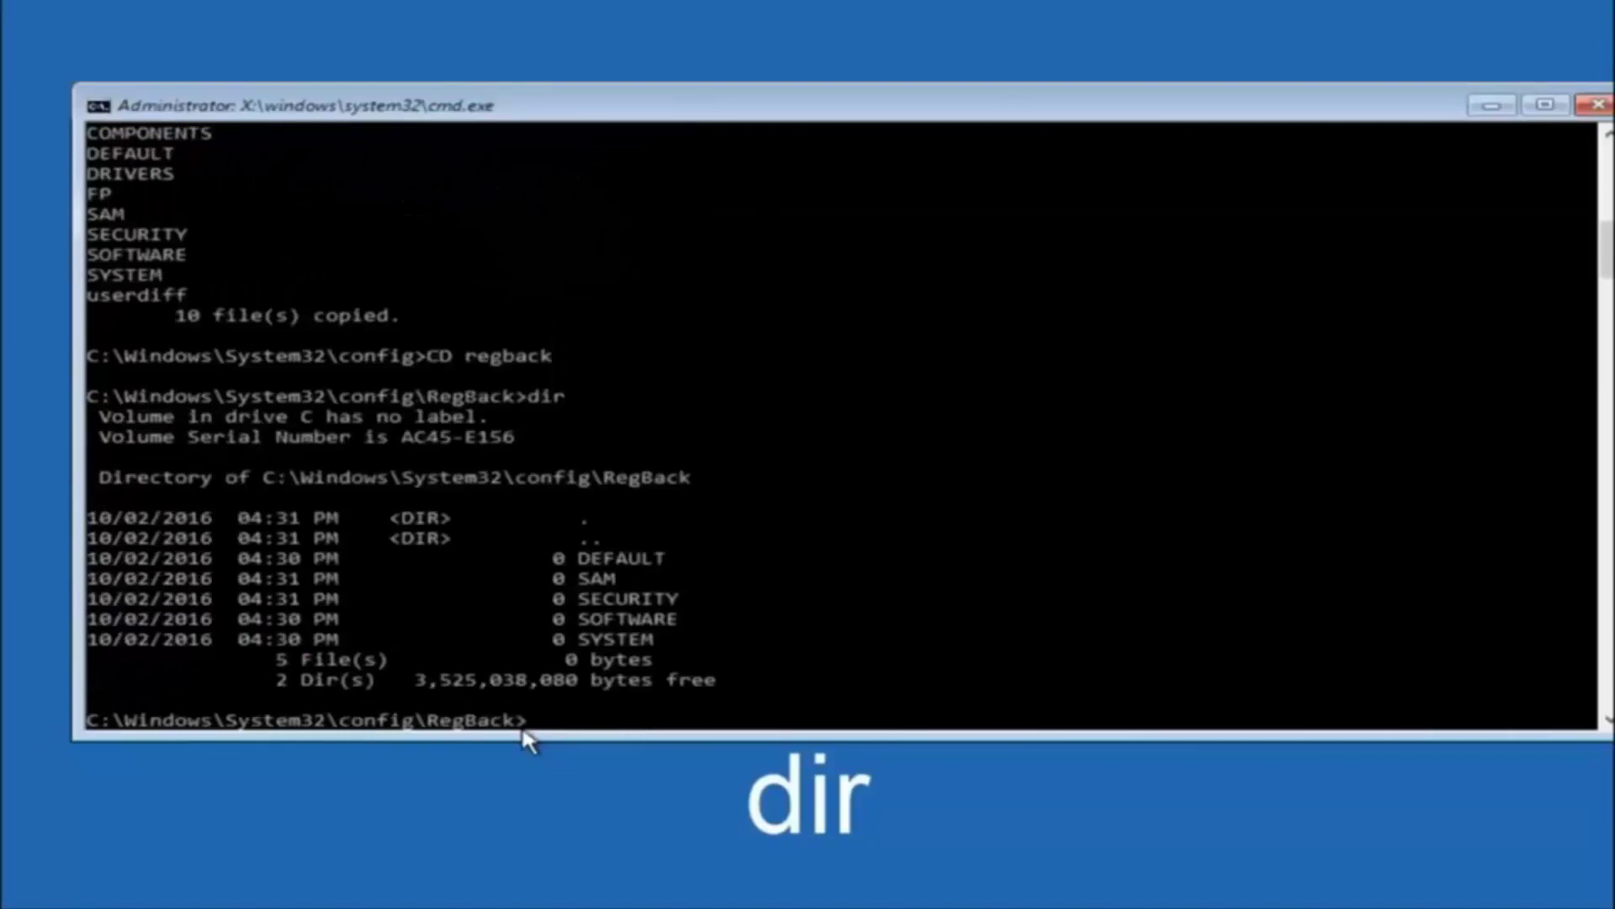
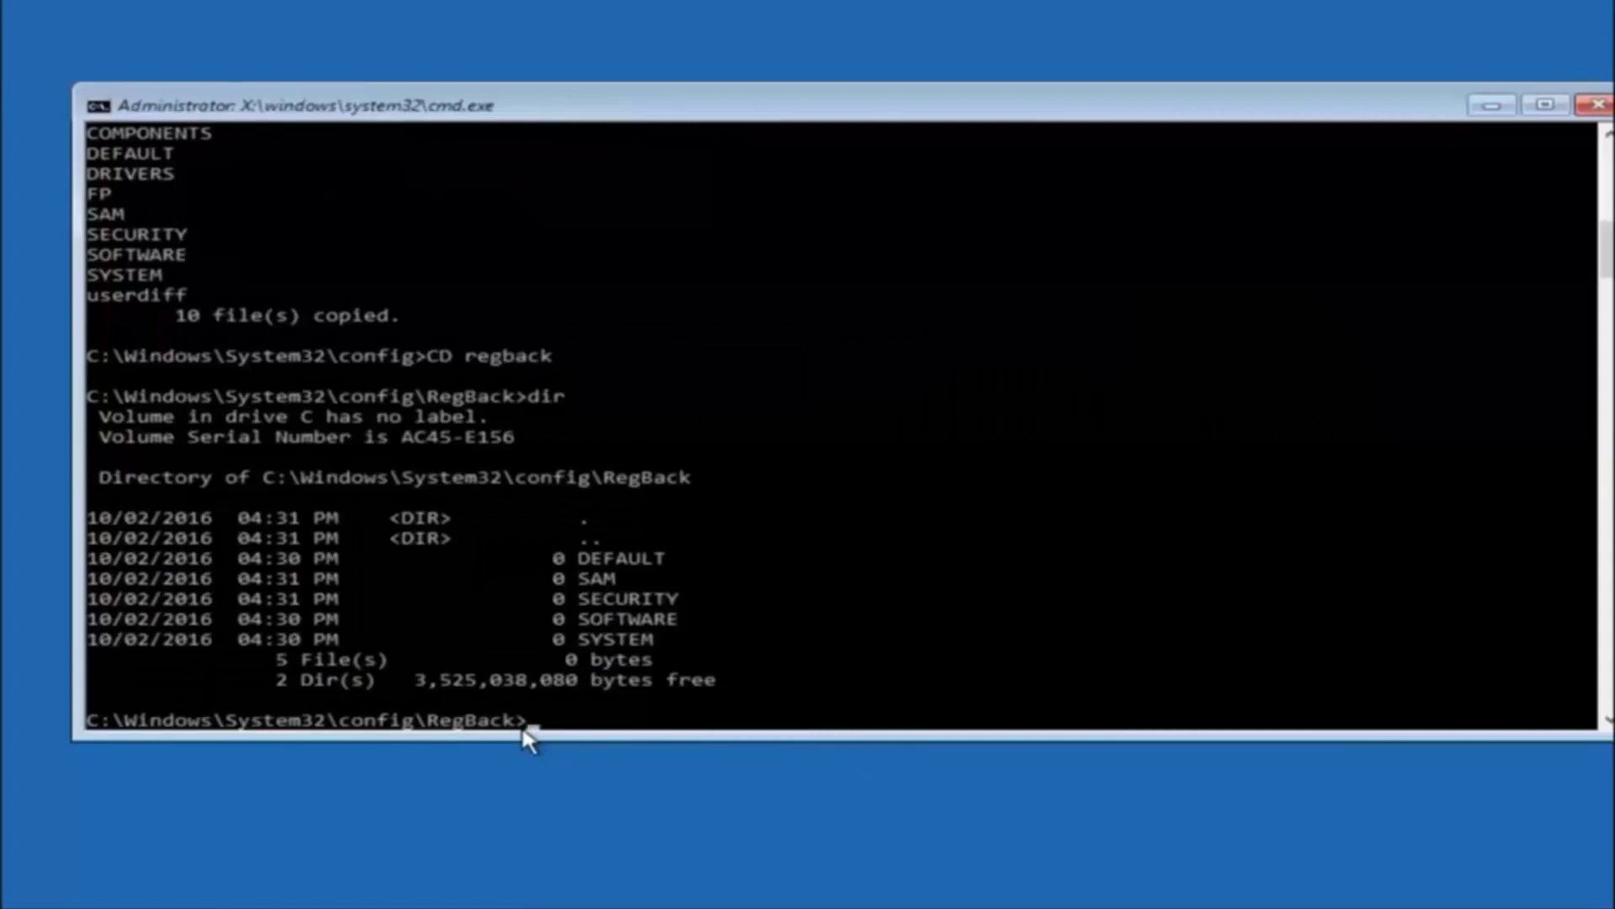
# - Copy all files (*.*) from RegBack to the parent config folder, overwriting all existing files
pyautogui.write('copy *.* ..')
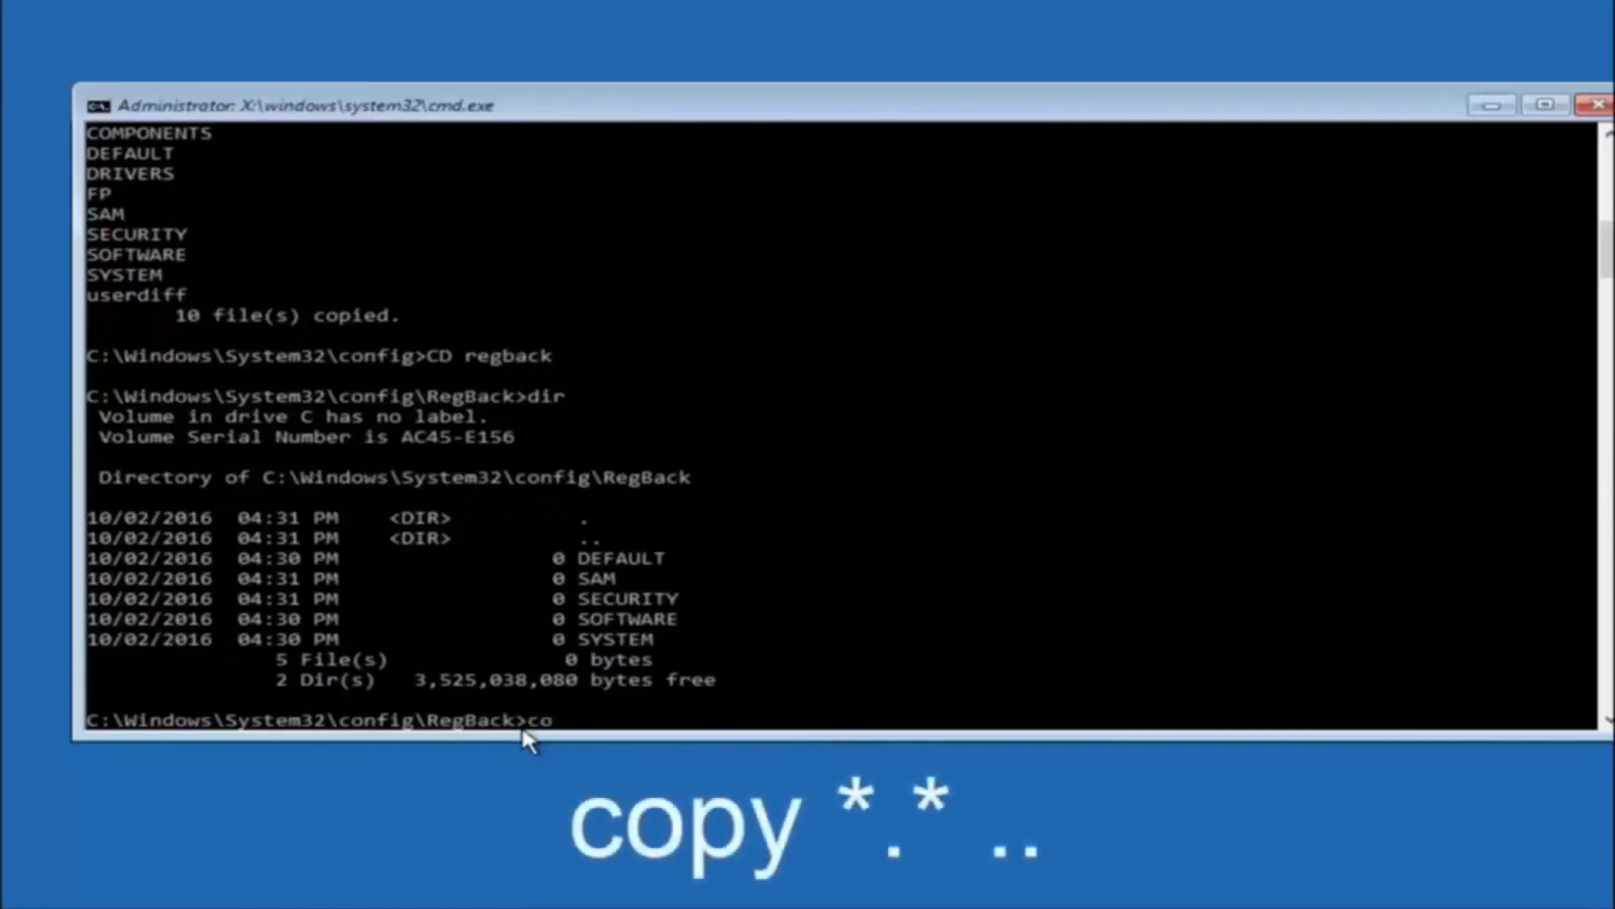
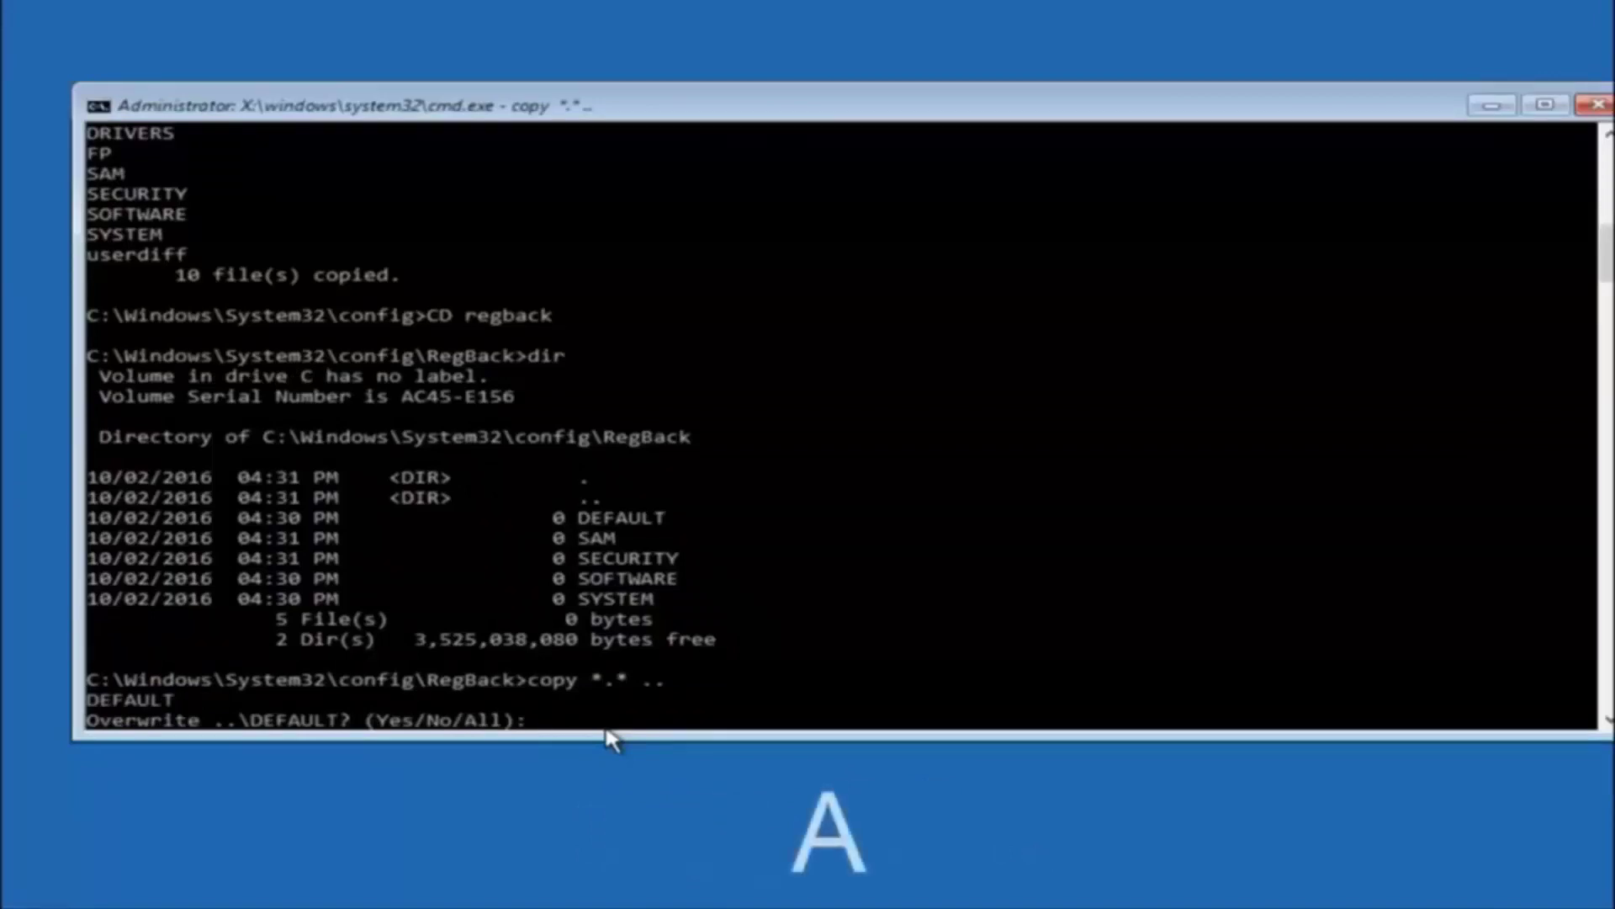
pyautogui.write('A')
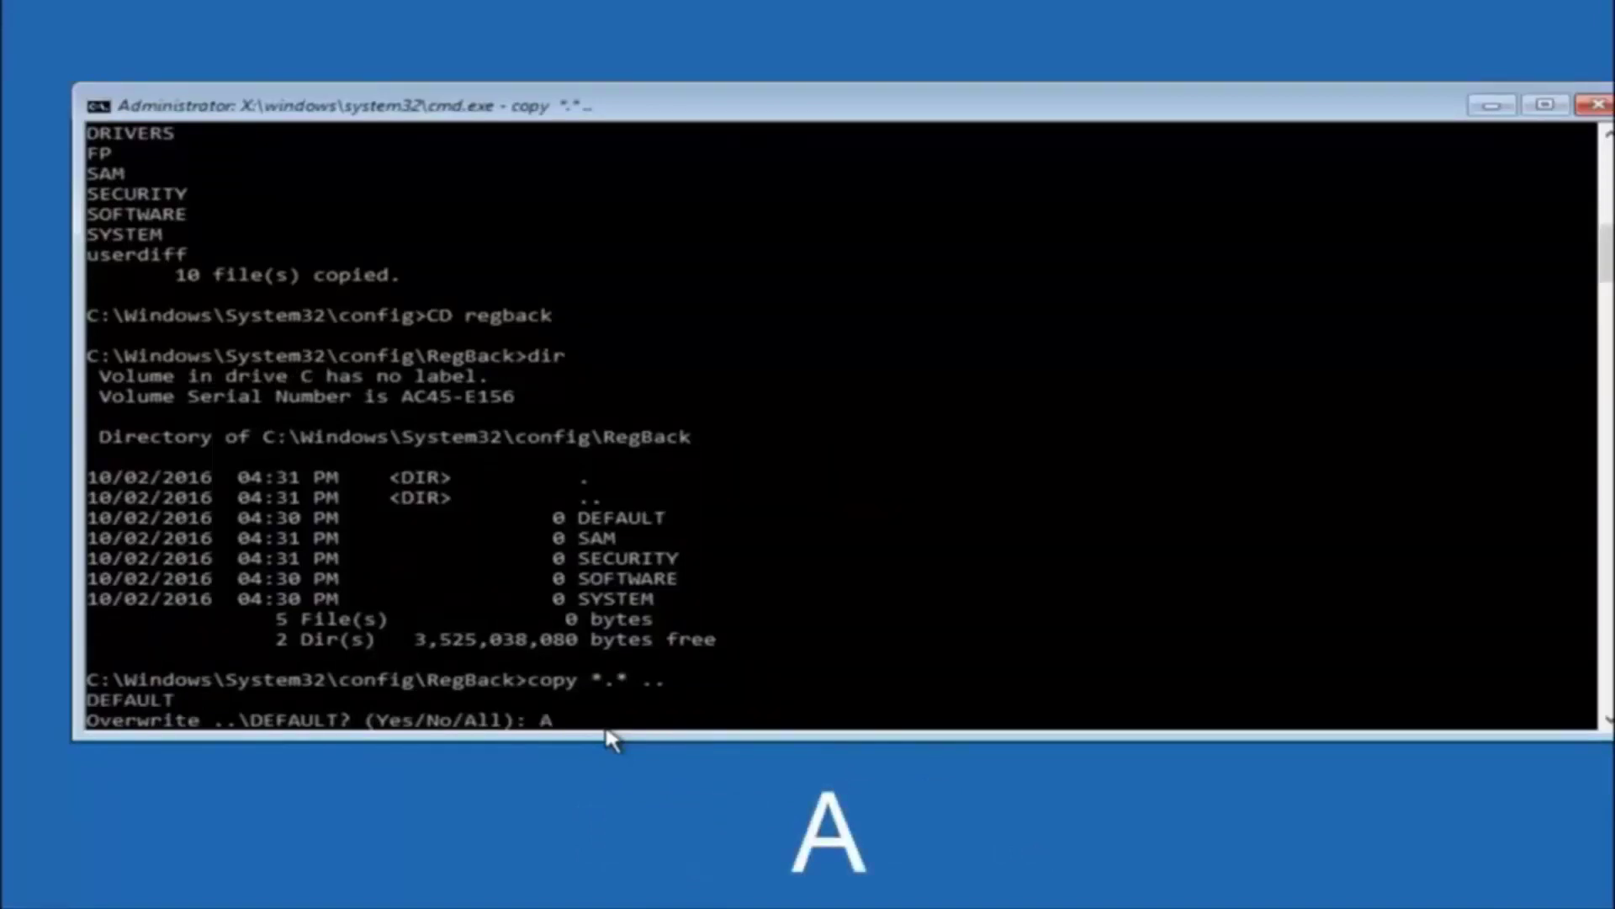
pyautogui.press('Return')
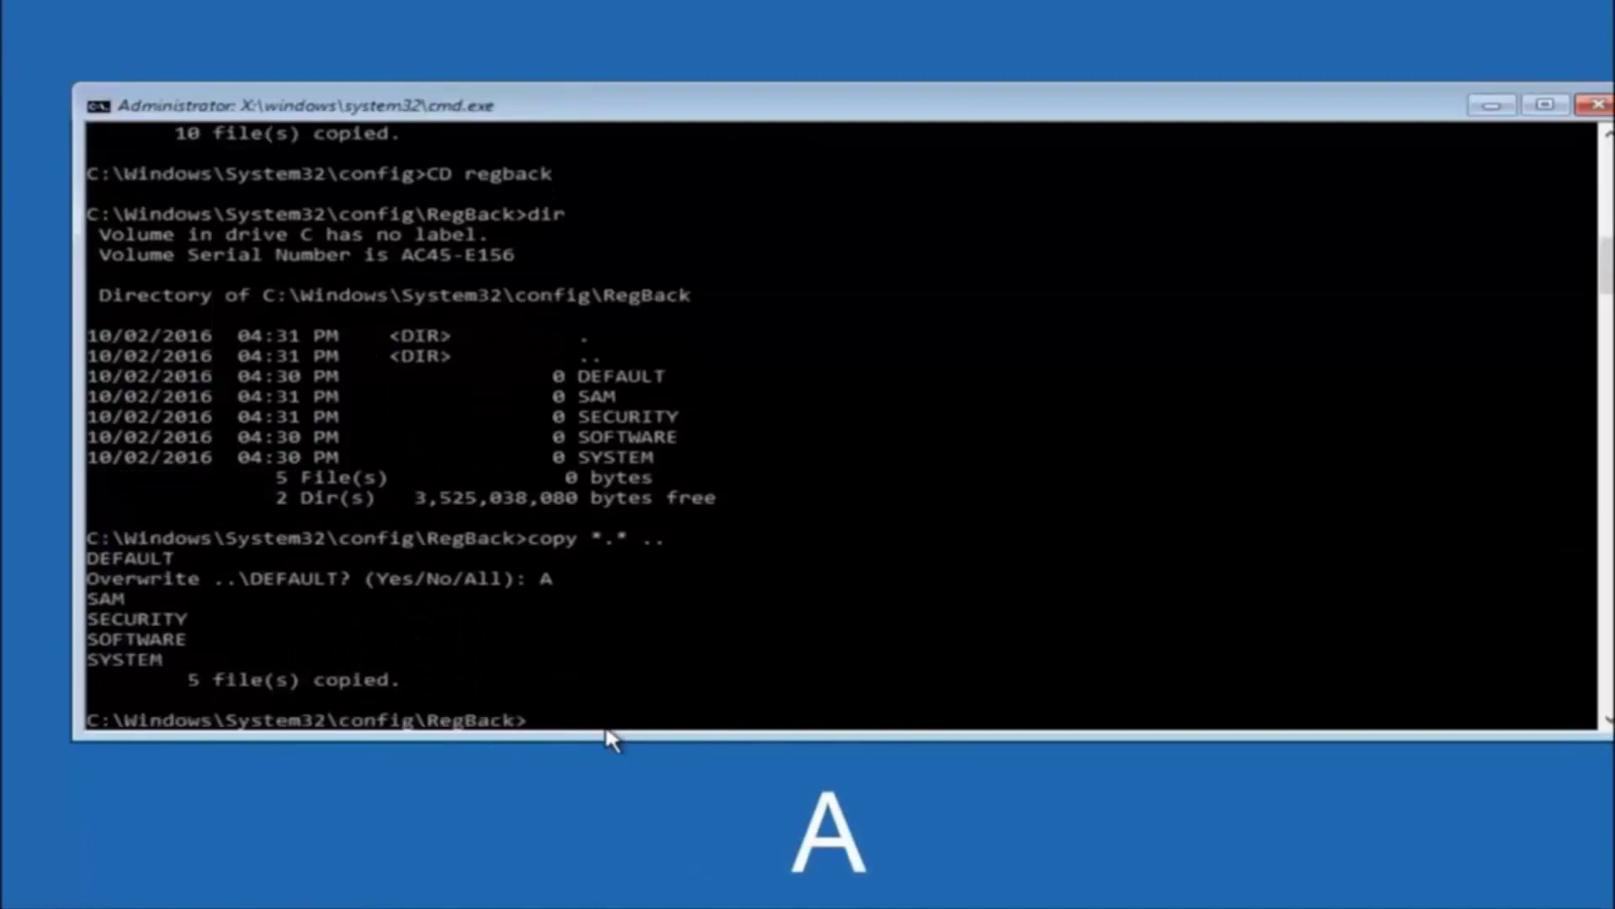